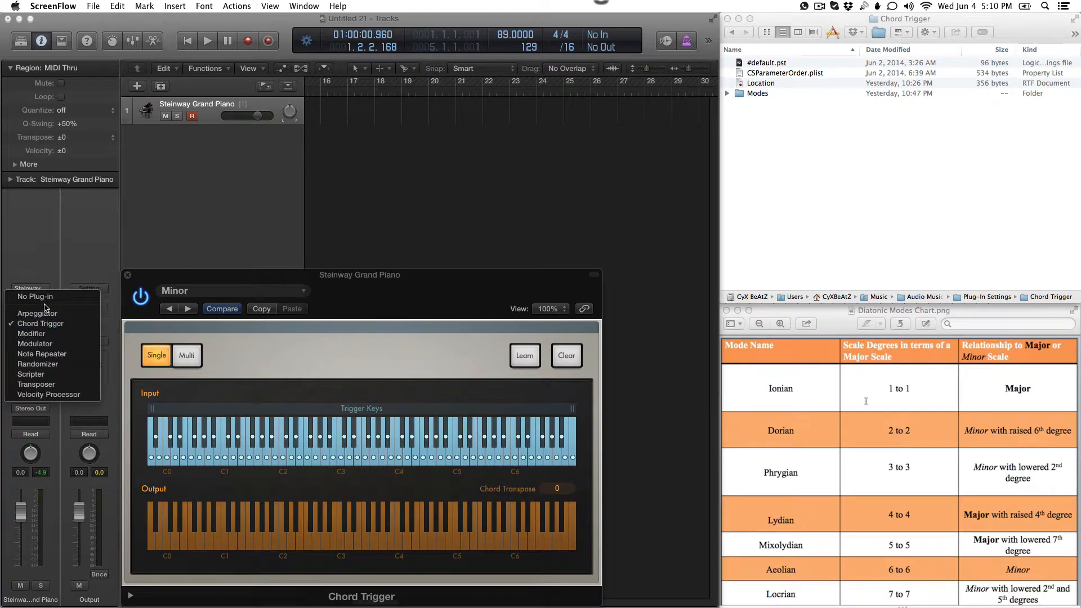
Step: Replace the existing MIDI effect on the Steinway Grand Piano track with a fresh Chord Trigger and reposition its window
left_click(44, 298)
left_click(44, 328)
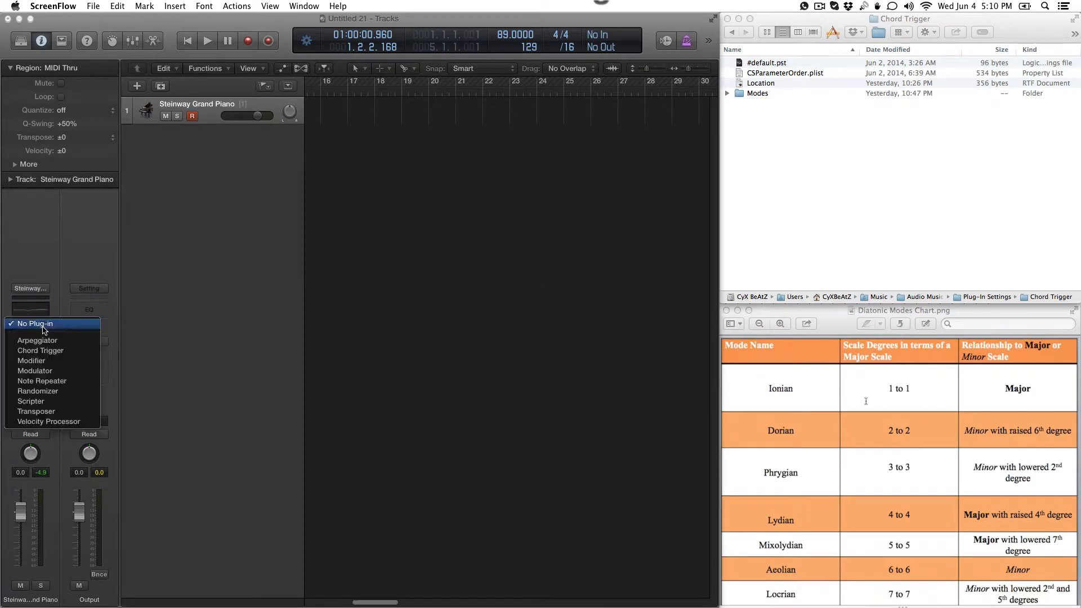
left_click(55, 355)
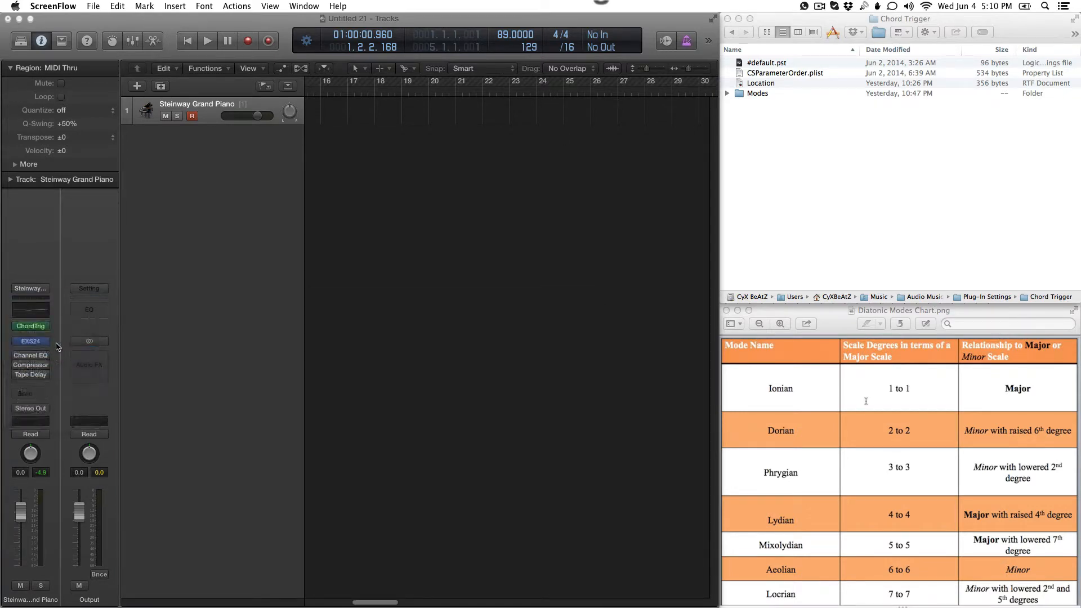
left_click_drag(349, 333, 361, 287)
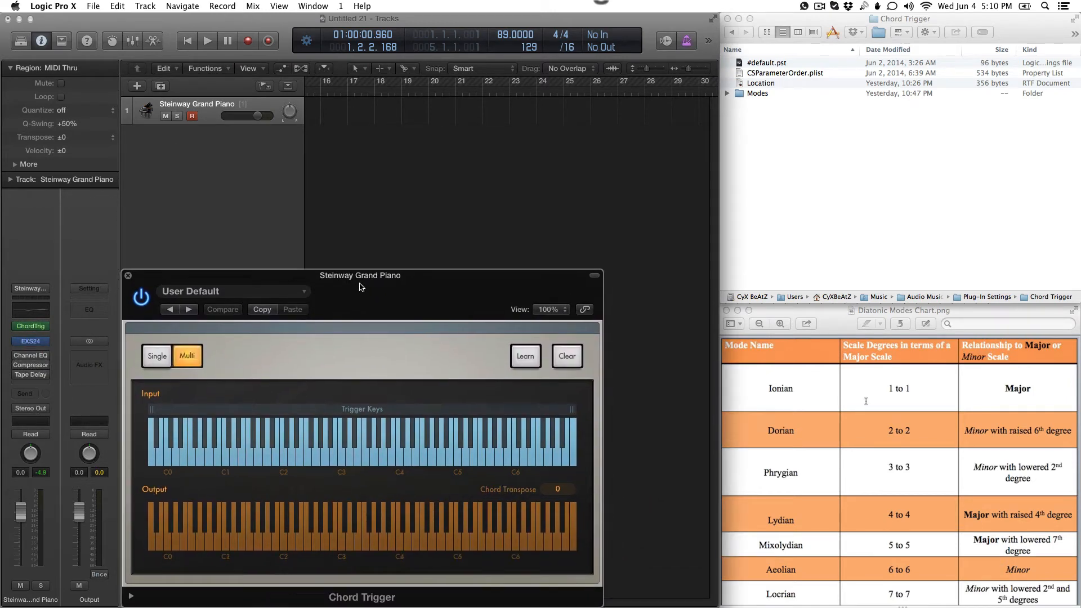
Step: Load the Minor preset from Chord Trigger's Single Triads presets
left_click(288, 292)
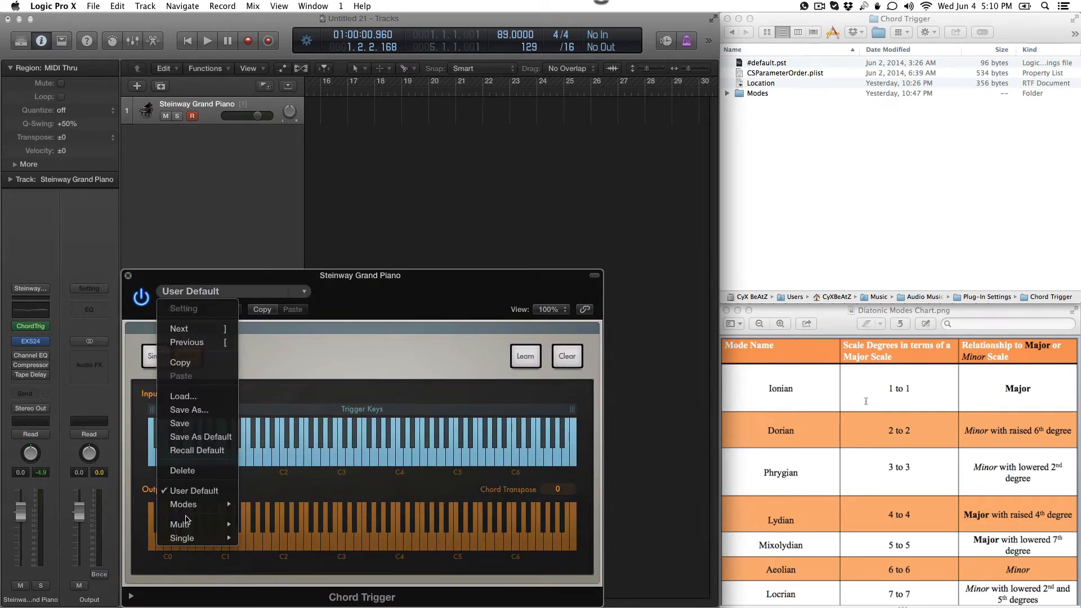
mouse_move(193, 536)
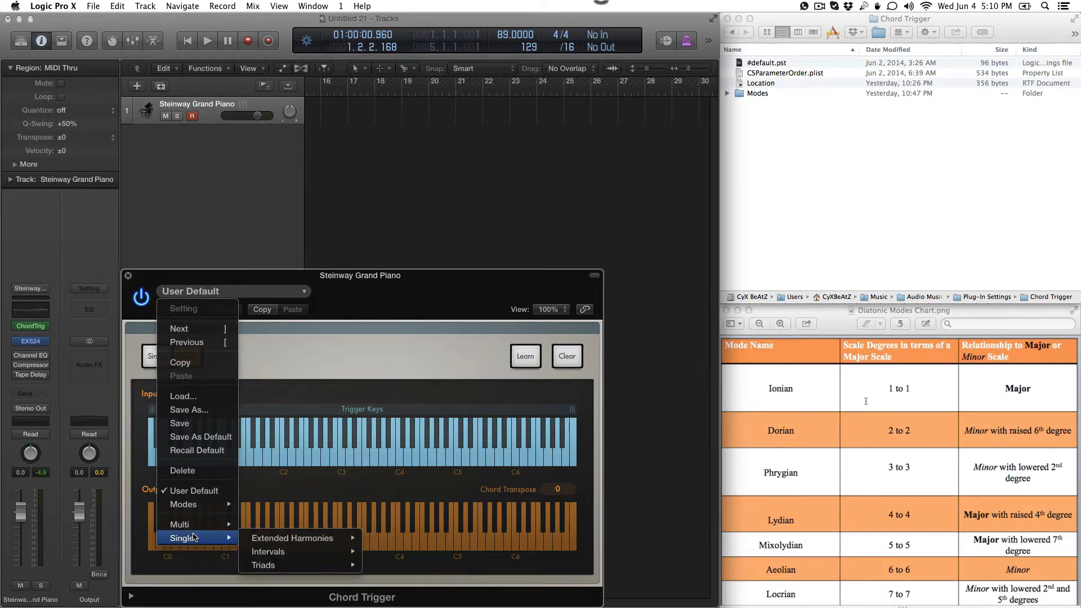
mouse_move(322, 564)
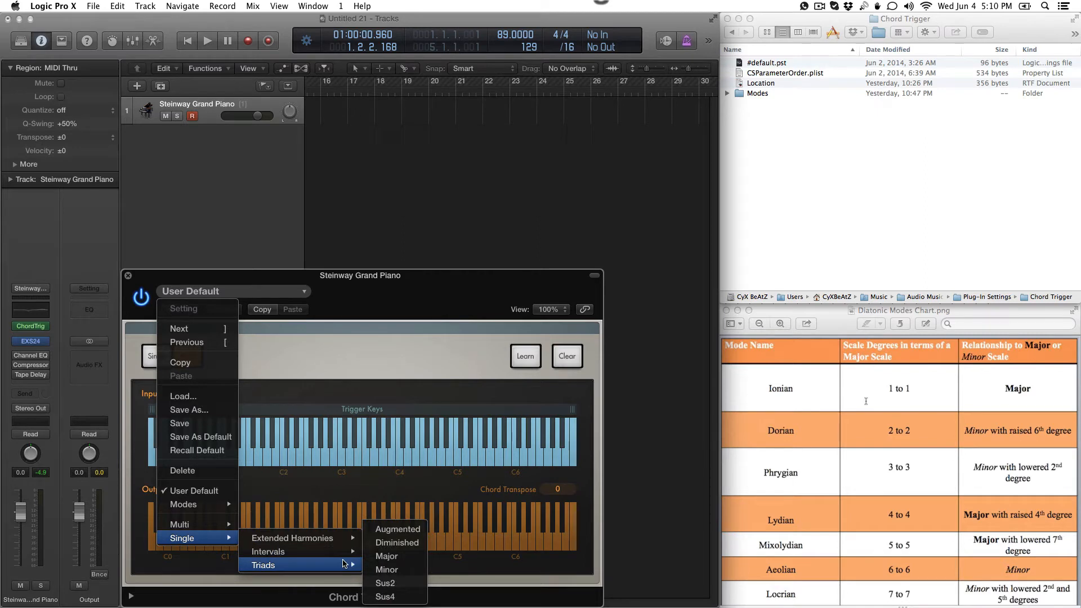
left_click(397, 570)
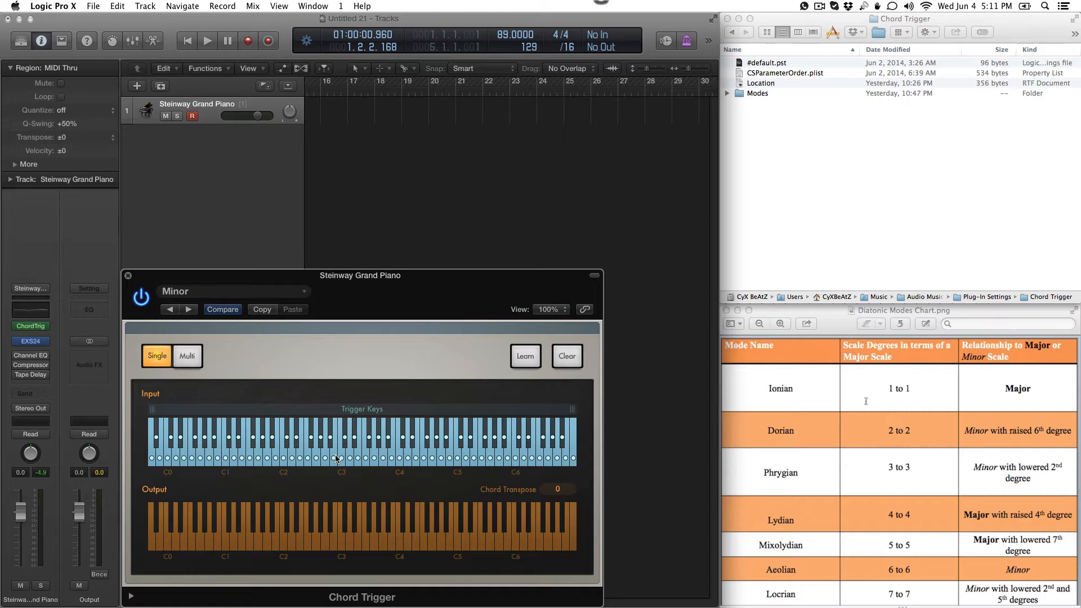
Step: Look over the Modes presets listed by mode and key, and recall Chord Trigger's default setting
left_click(217, 291)
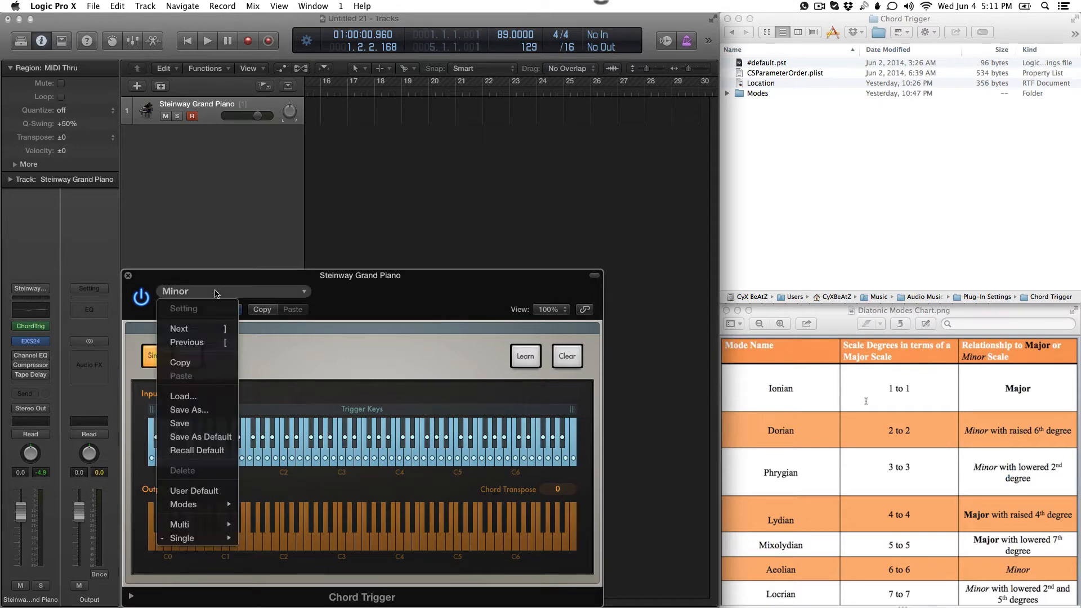
mouse_move(199, 504)
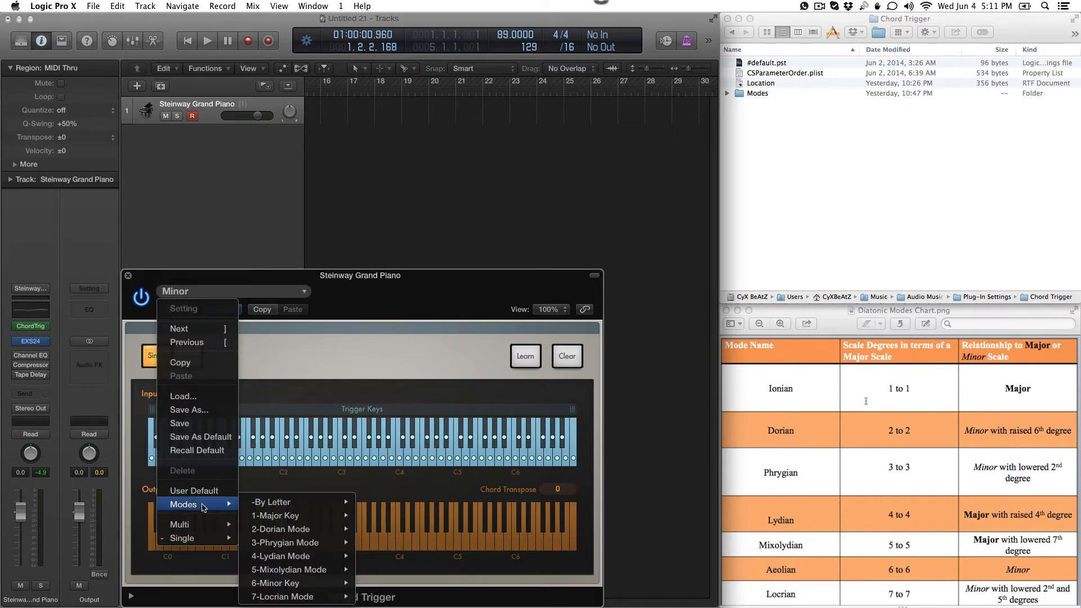
mouse_move(280, 503)
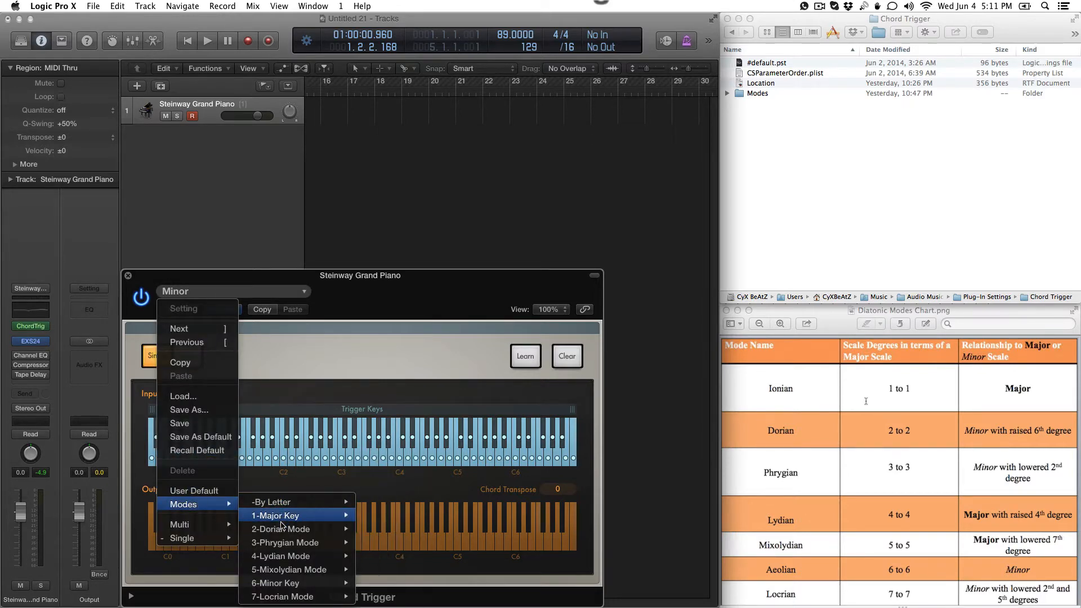
mouse_move(283, 529)
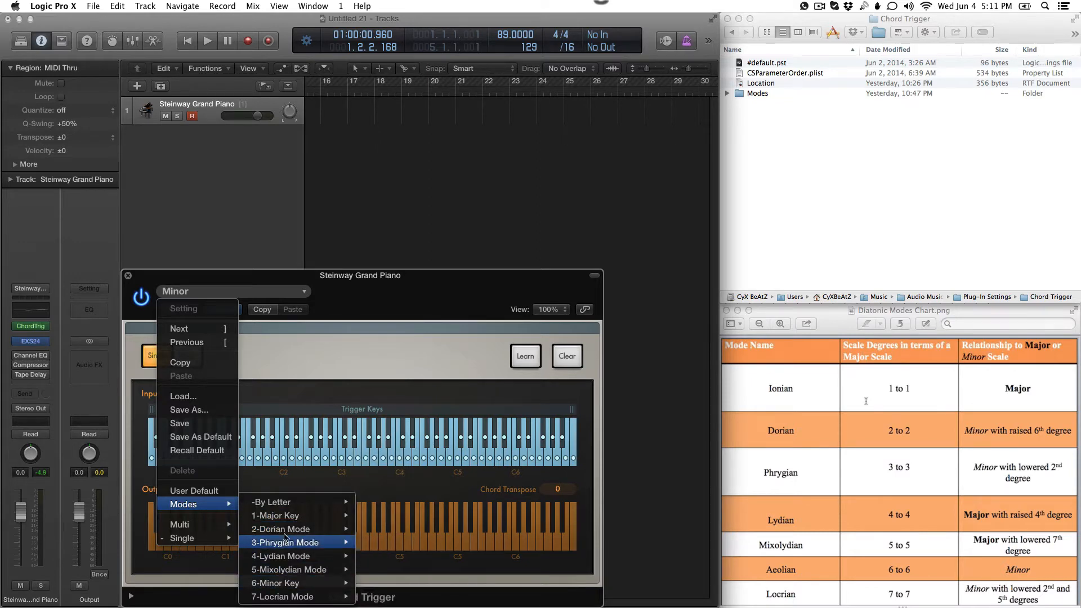
mouse_move(289, 557)
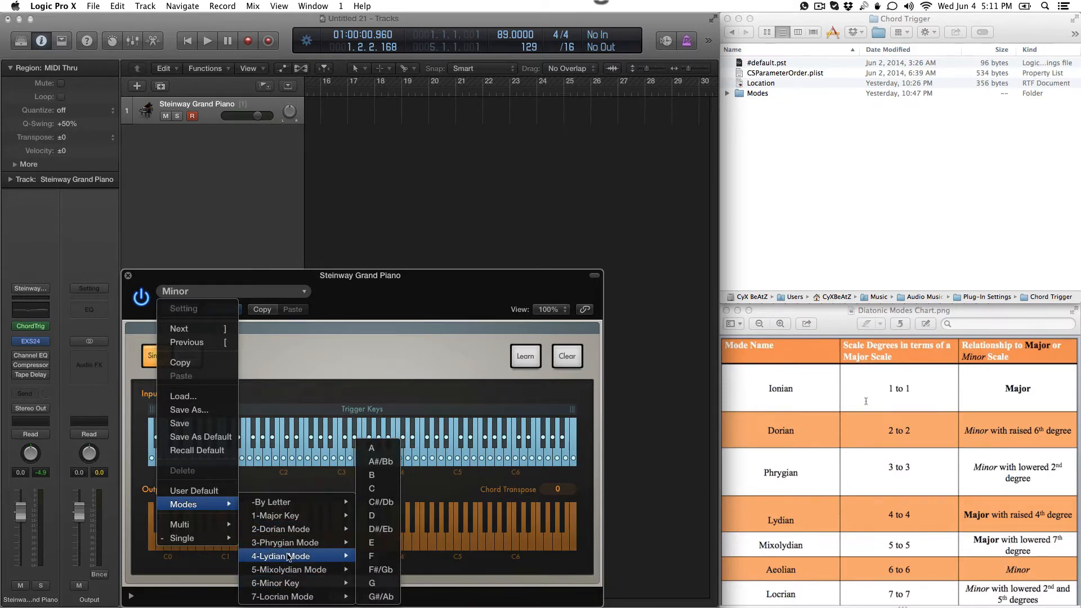
mouse_move(293, 583)
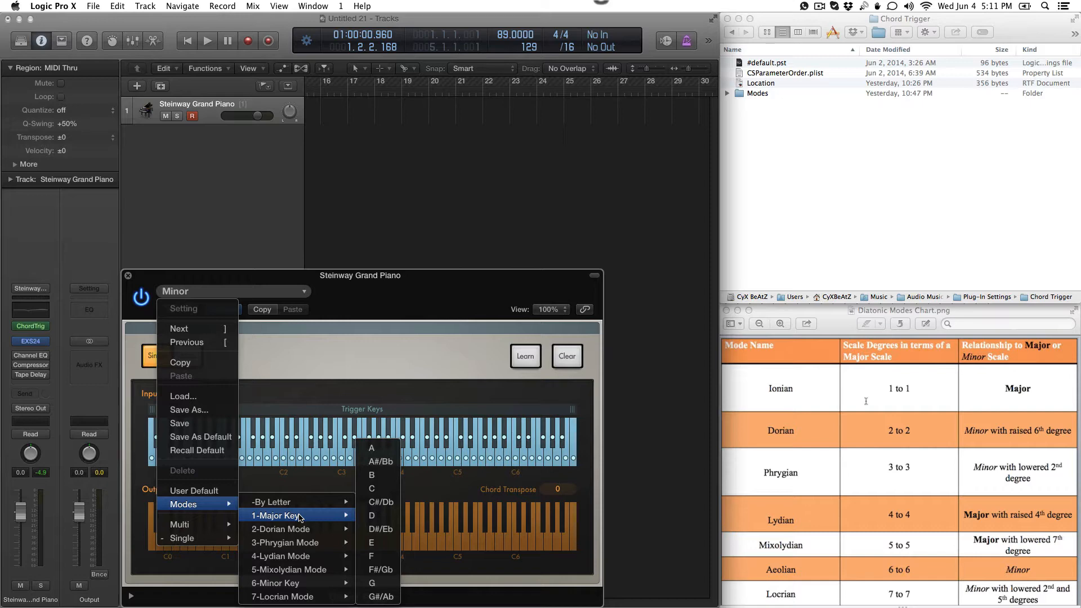
left_click(338, 276)
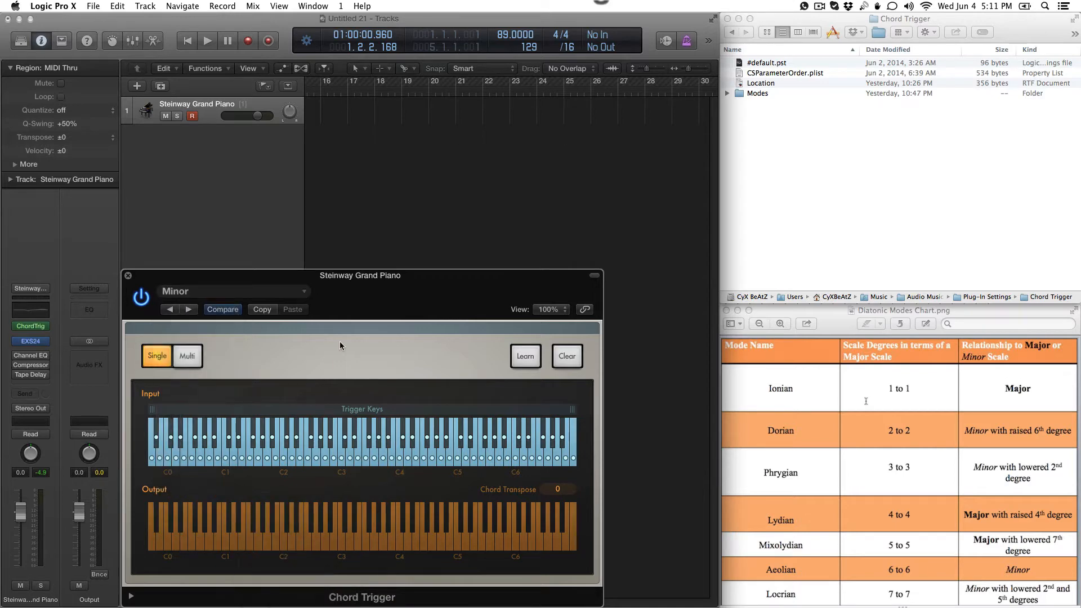
left_click(260, 297)
left_click(201, 449)
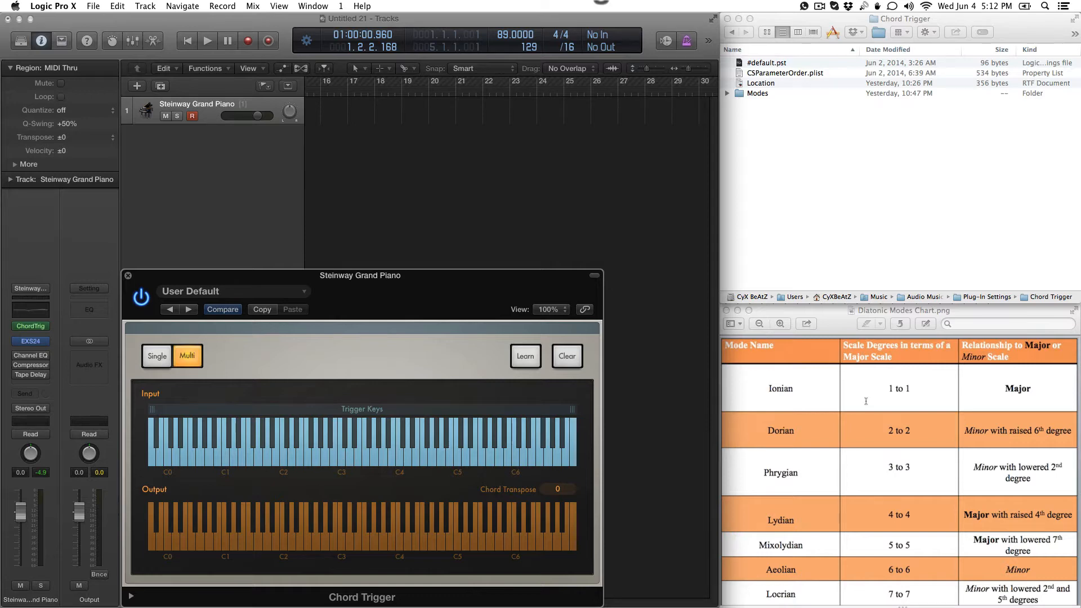
Step: Switch to Safari and open the 8notes website
key("super+Tab")
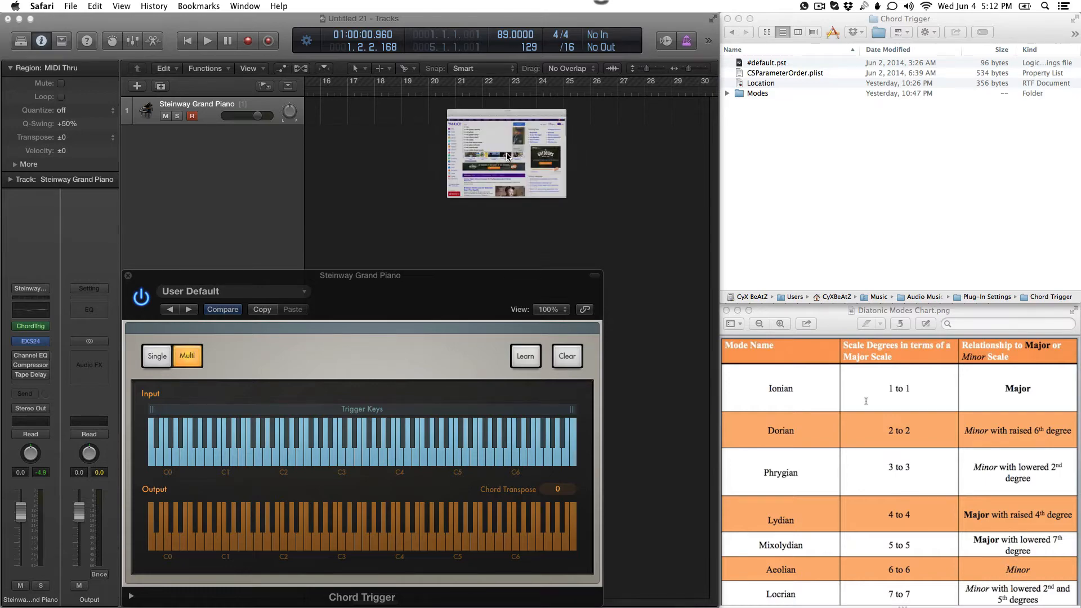
left_click(506, 156)
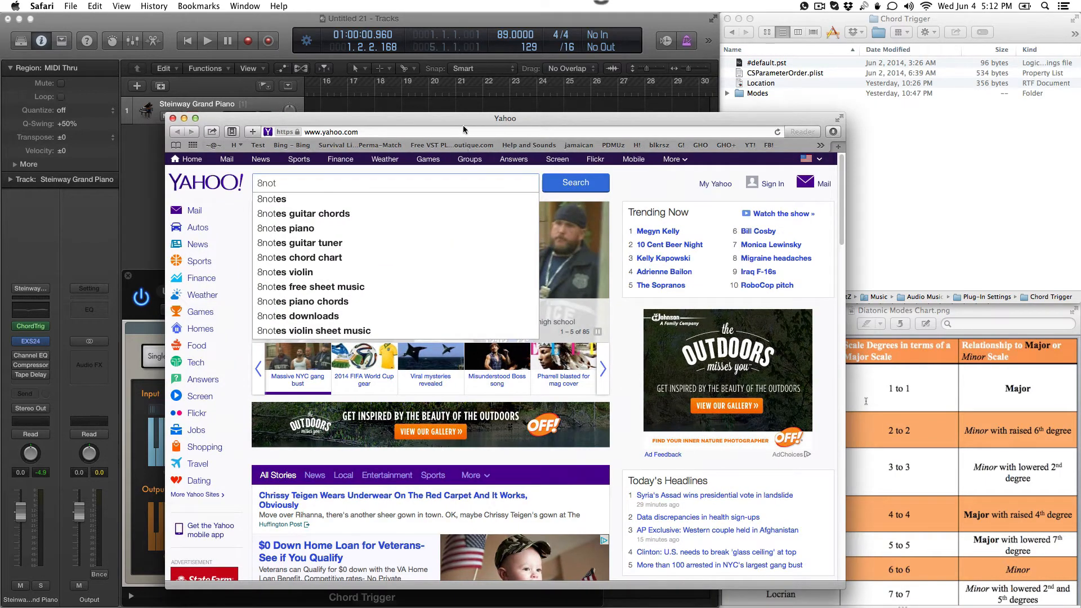
left_click(453, 131)
left_click(454, 131)
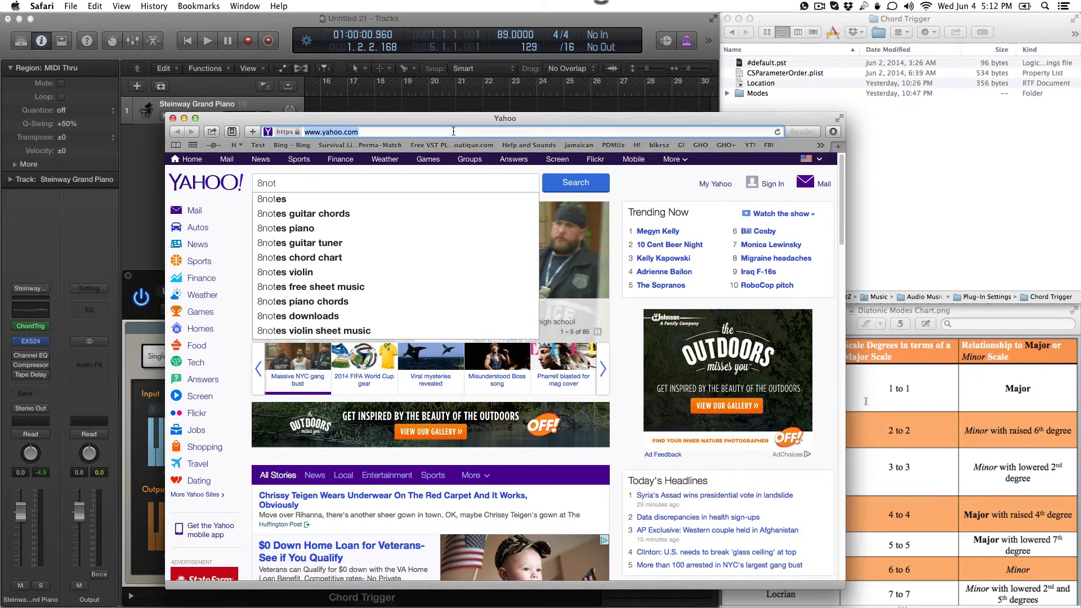
type("8notes")
key("Return")
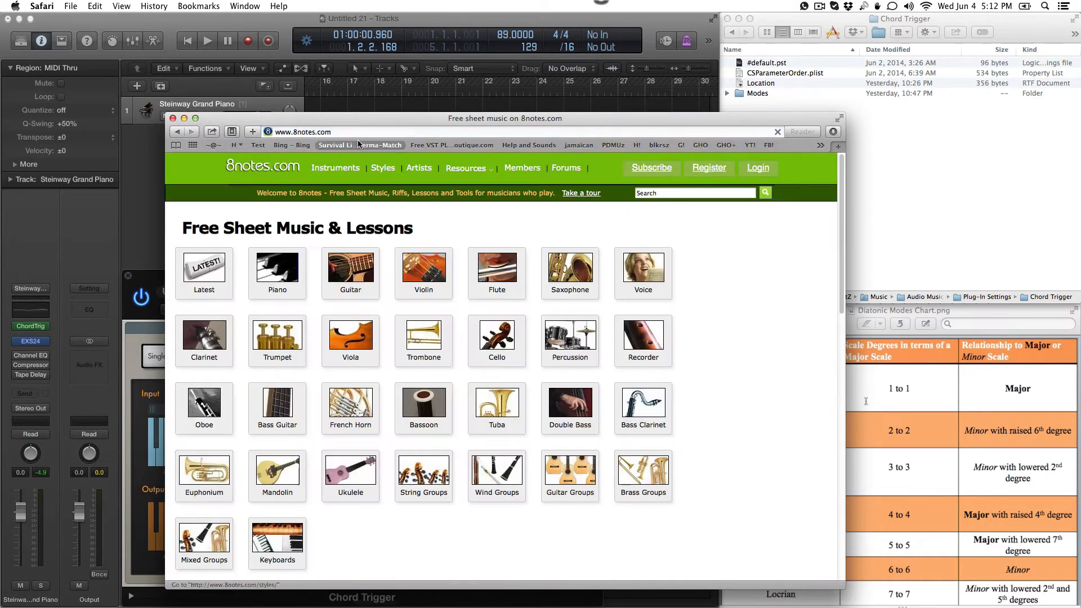
Step: Open the site's Piano Chord Chart and move the browser window clear of the Chord Trigger plug-in
left_click(469, 171)
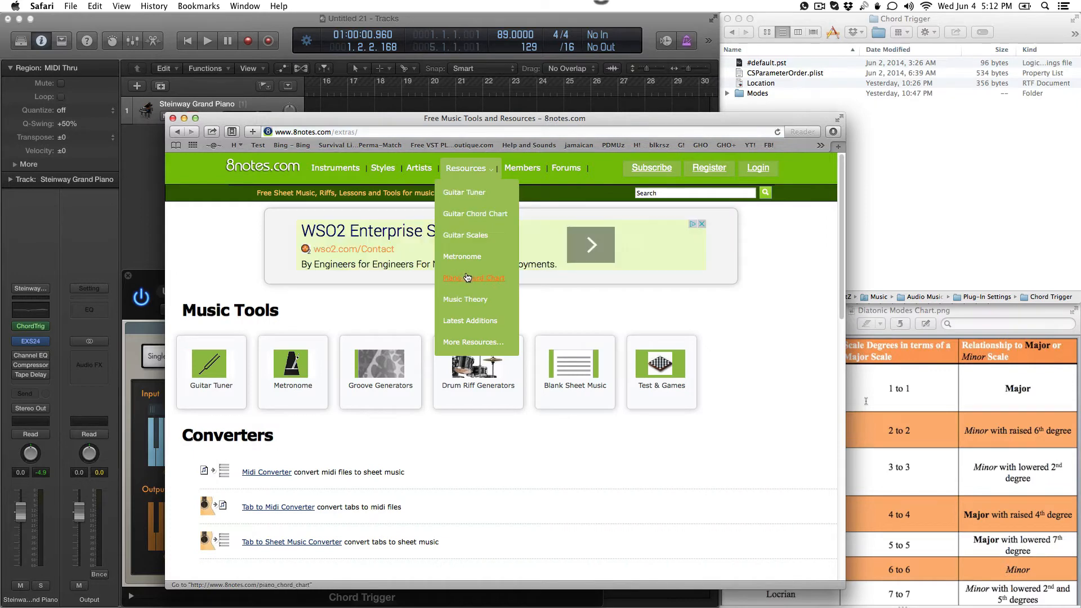
left_click(467, 280)
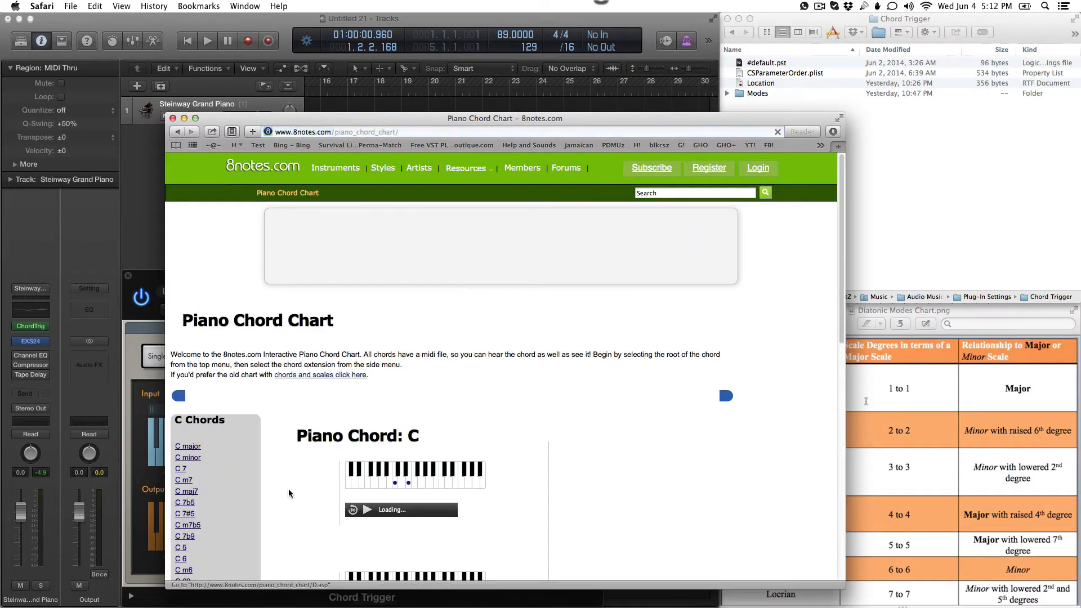
scroll(284, 422, "down", 4)
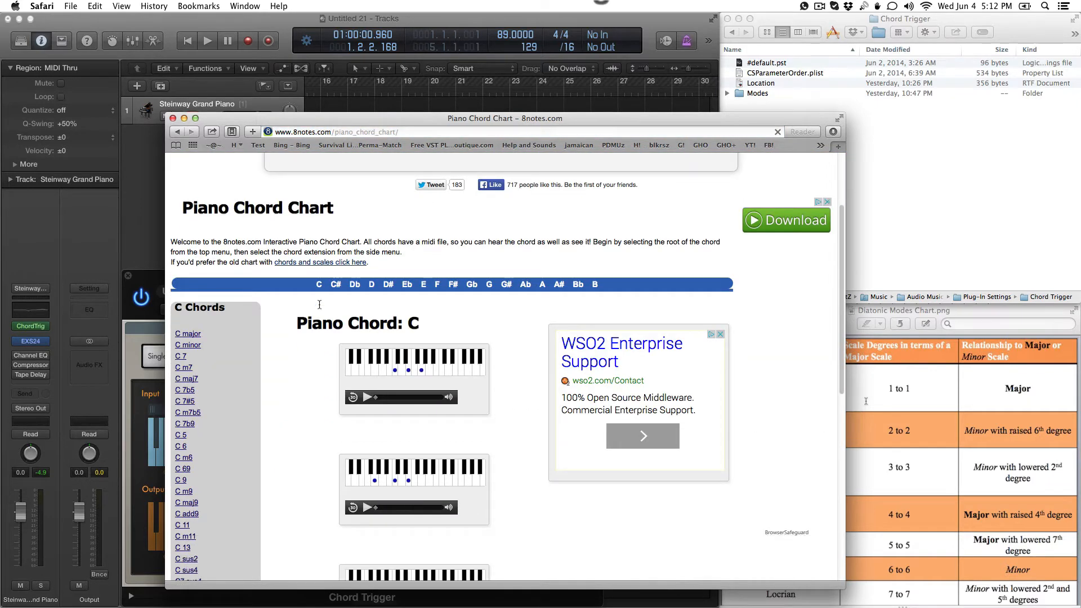
left_click_drag(397, 119, 958, 80)
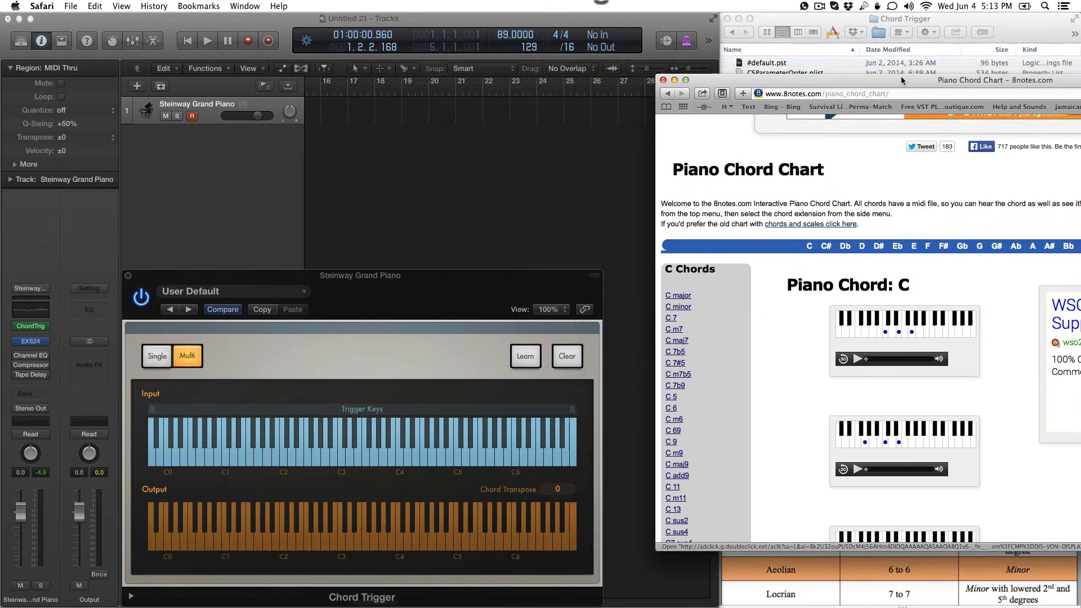
Step: In Chord Trigger, examine the By Letter mode presets for the key of A, and return to the browser without loading one
left_click(278, 297)
left_click(279, 295)
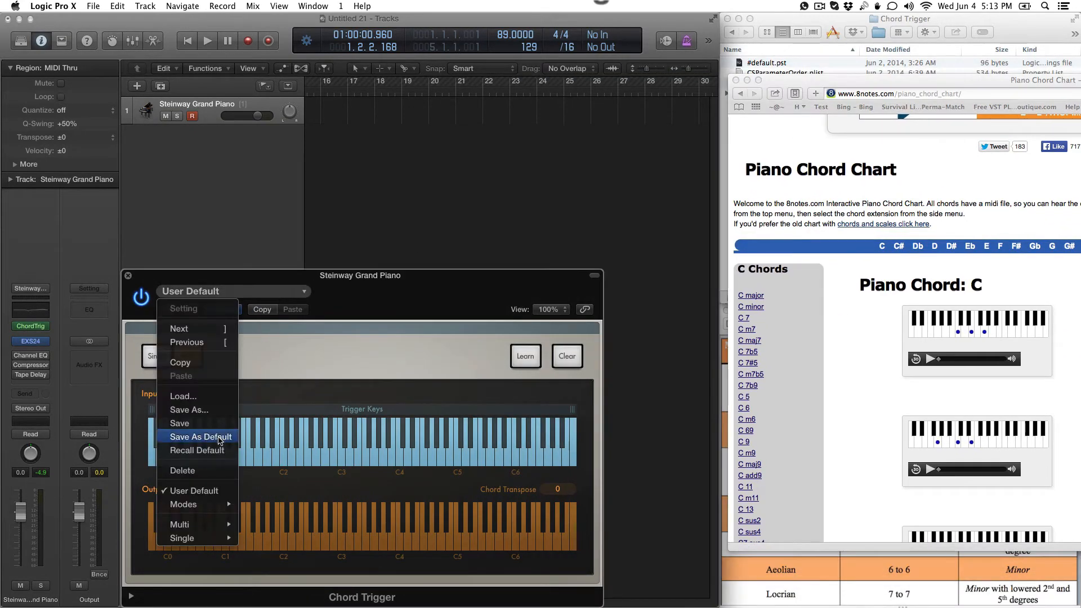
mouse_move(216, 505)
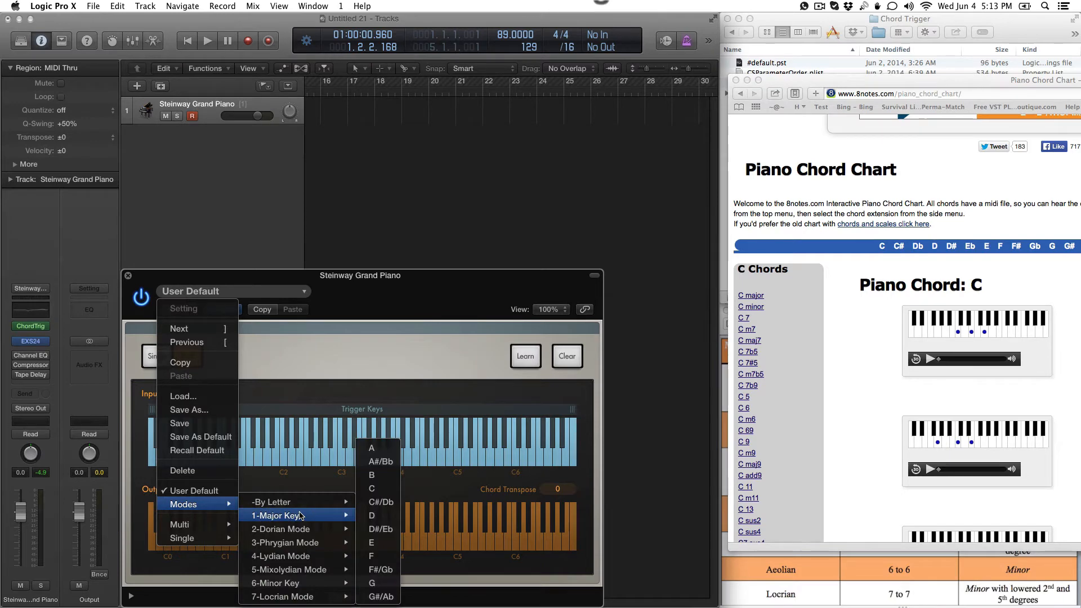
mouse_move(310, 502)
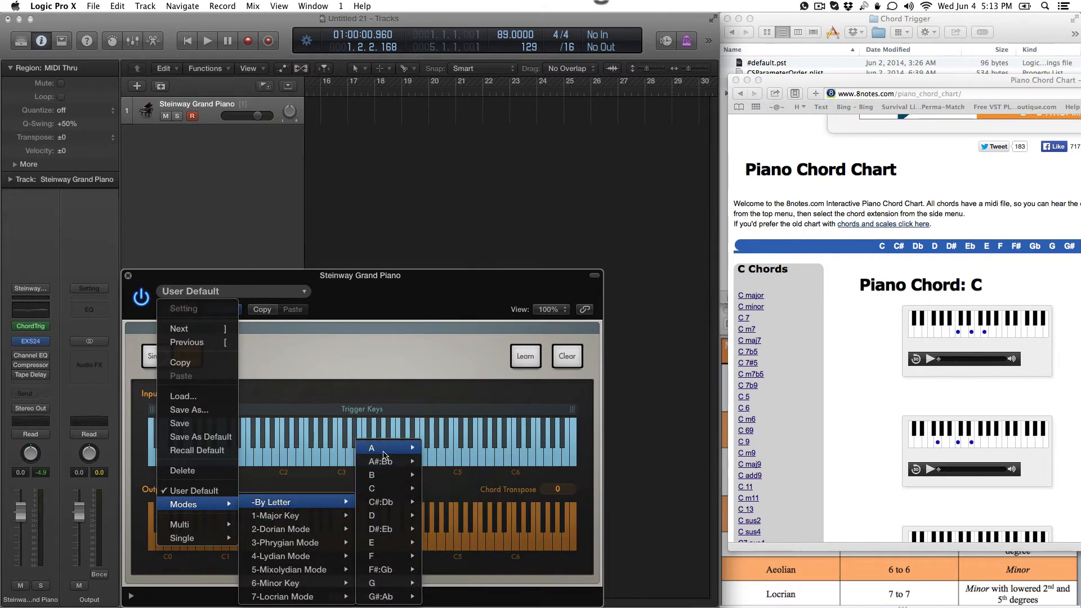
mouse_move(386, 454)
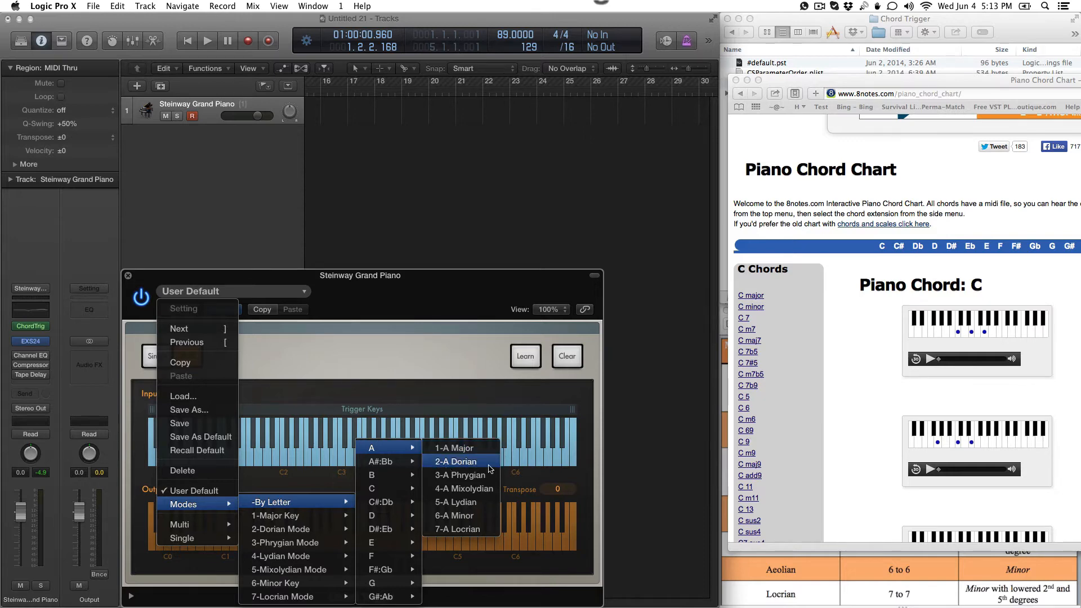
left_click(863, 358)
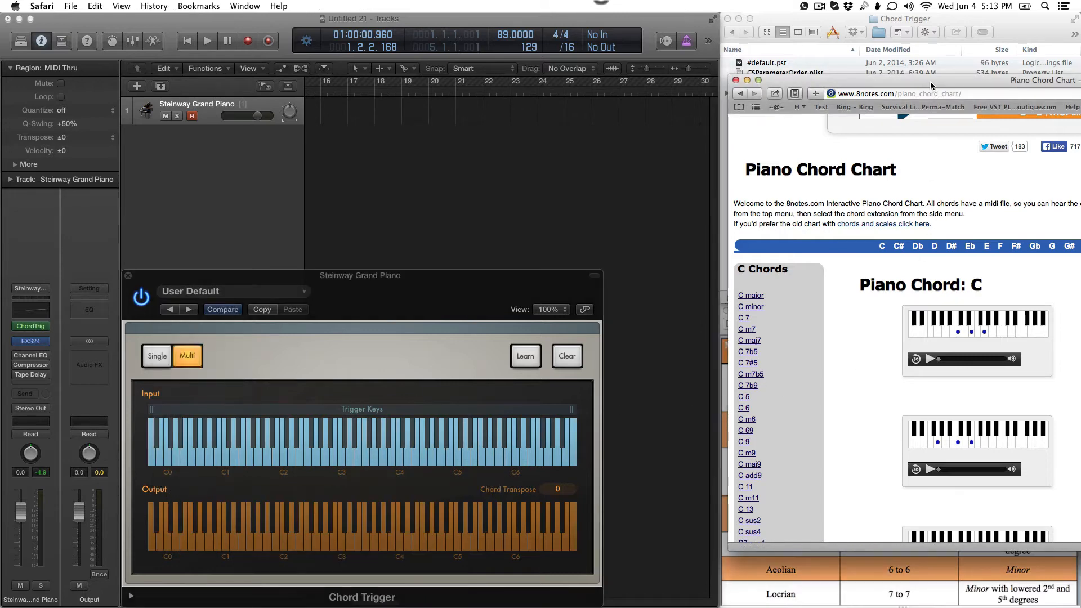
Step: Bring the browser window fully into view and examine the A chords and scales listed in the Piano Chord Chart
left_click_drag(930, 81, 480, 82)
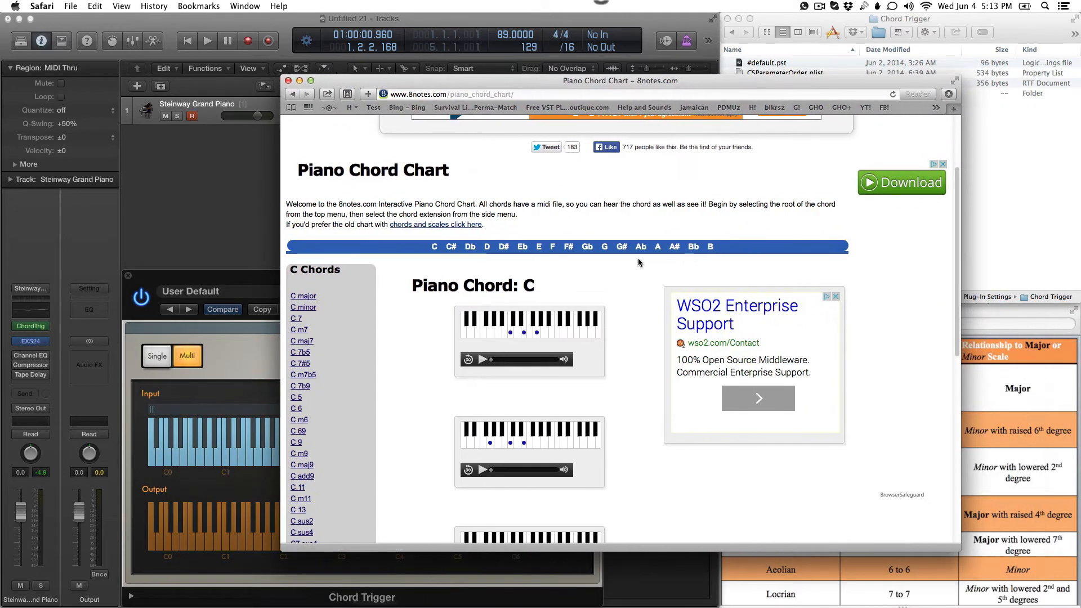
left_click(658, 247)
scroll(392, 414, "down", 8)
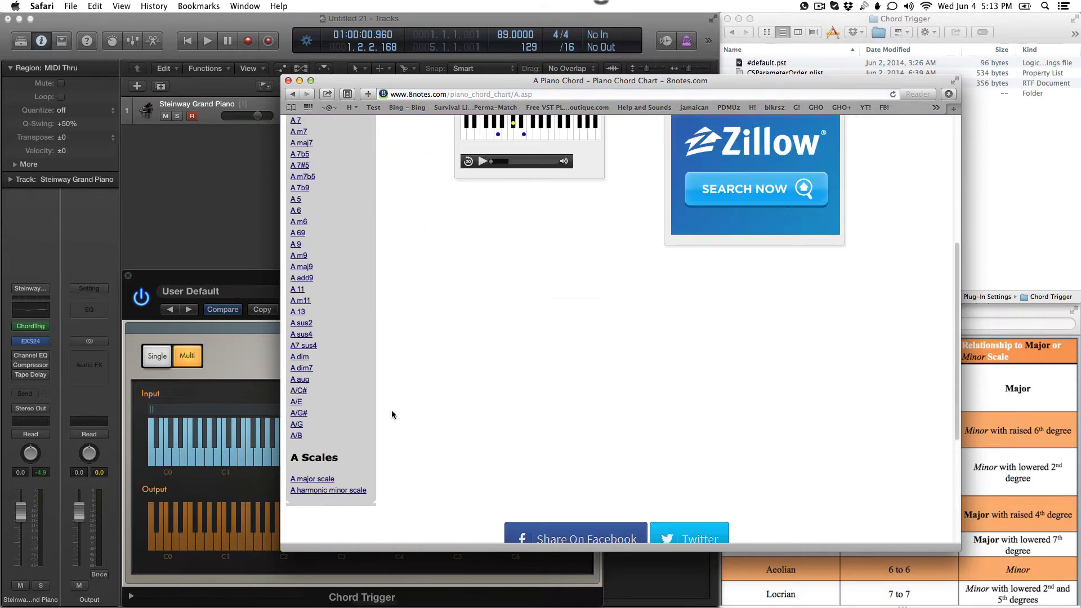
scroll(392, 415, "up", 8)
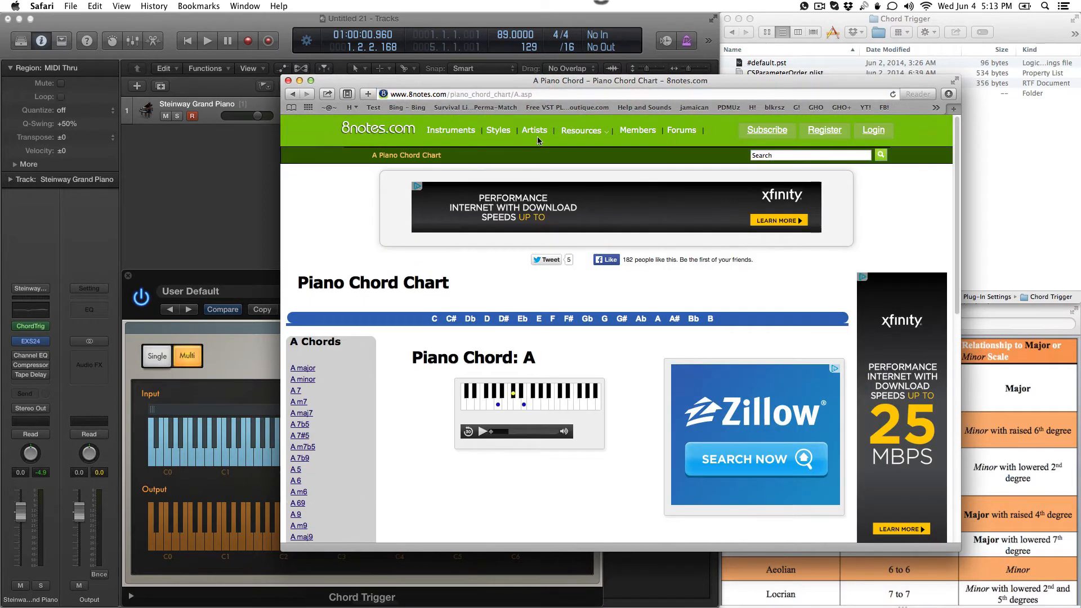
Step: Open the Guitar Scales chart and look through its C major scale and list of C scales
mouse_move(589, 132)
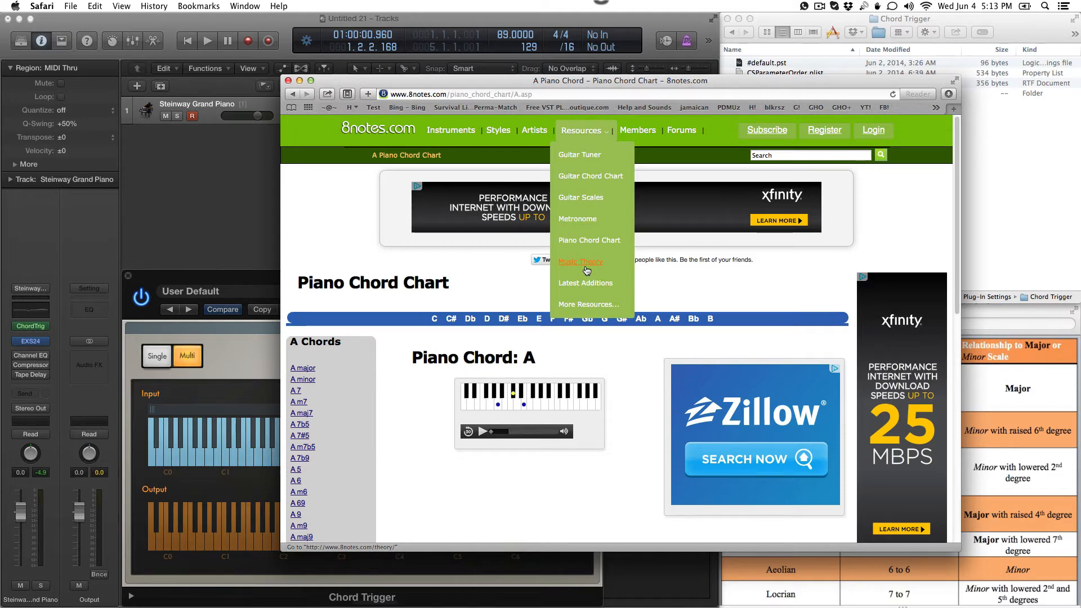
left_click(585, 198)
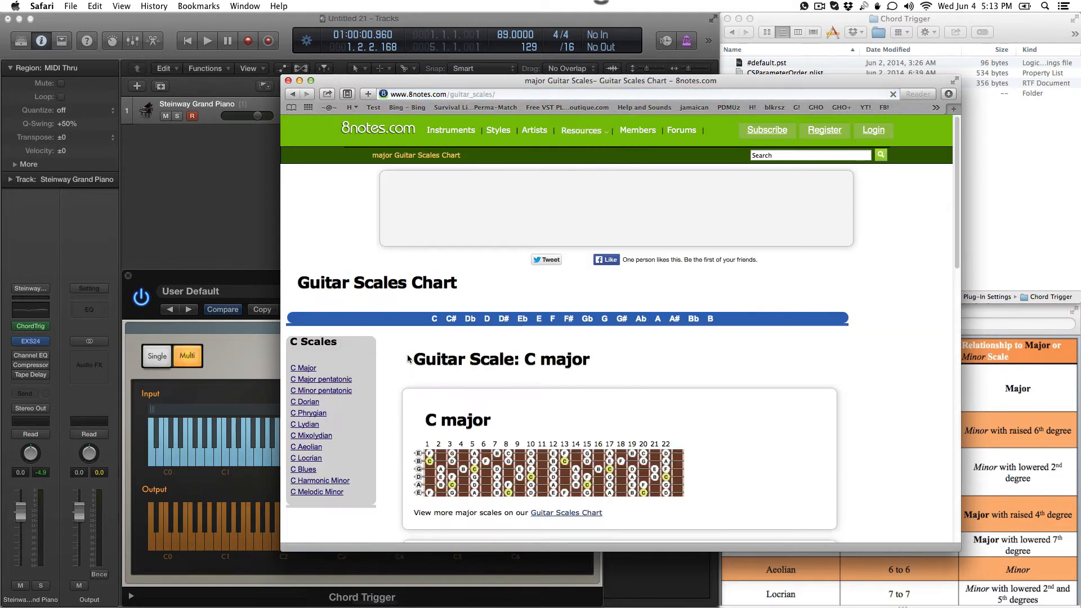
scroll(390, 415, "down", 10)
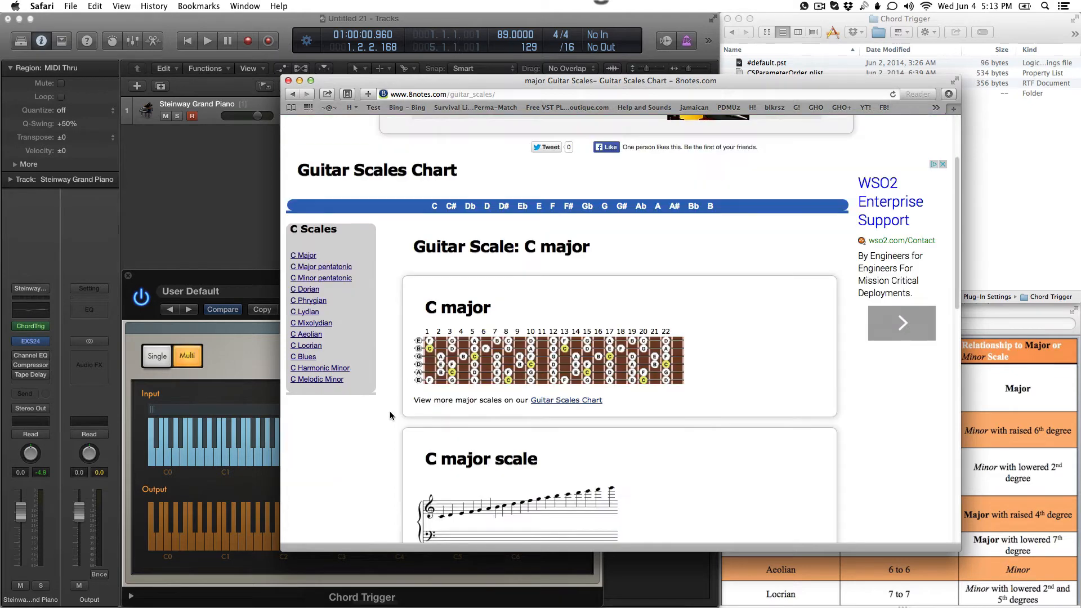
scroll(390, 415, "up", 5)
scroll(550, 171, "up", 5)
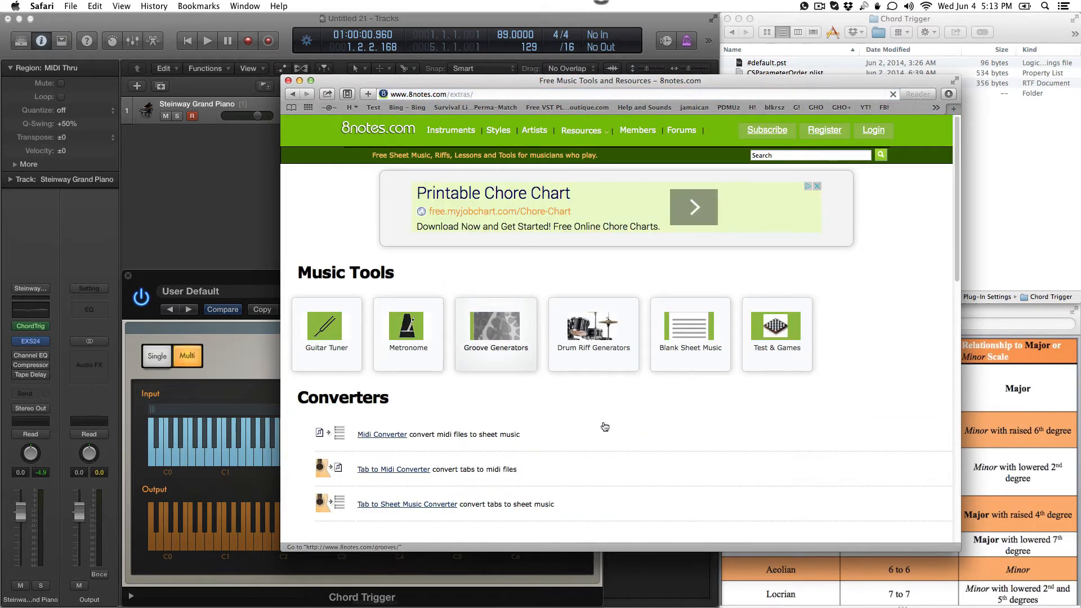
Step: Open the site's Piano Scales chart and bring up the D Dorian scale with its notation and keyboard diagram
scroll(602, 427, "down", 10)
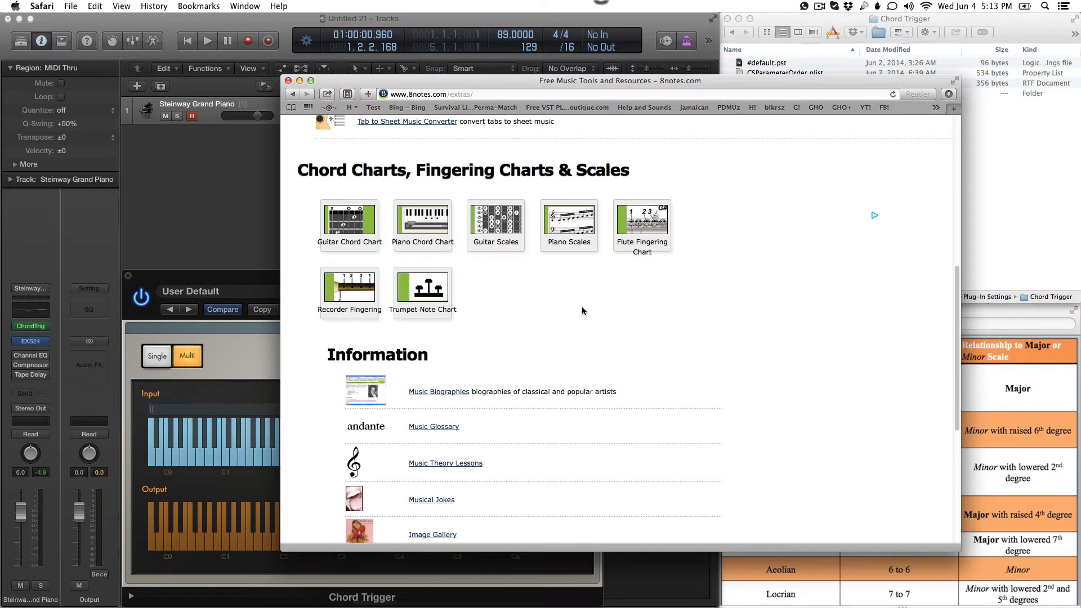
left_click(569, 229)
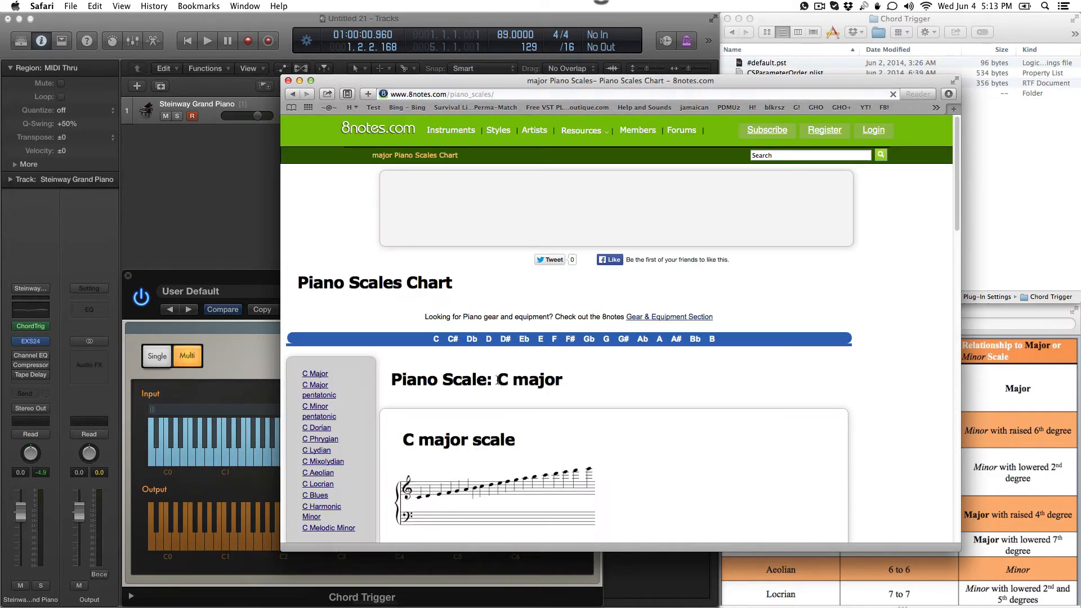
scroll(497, 380, "down", 1)
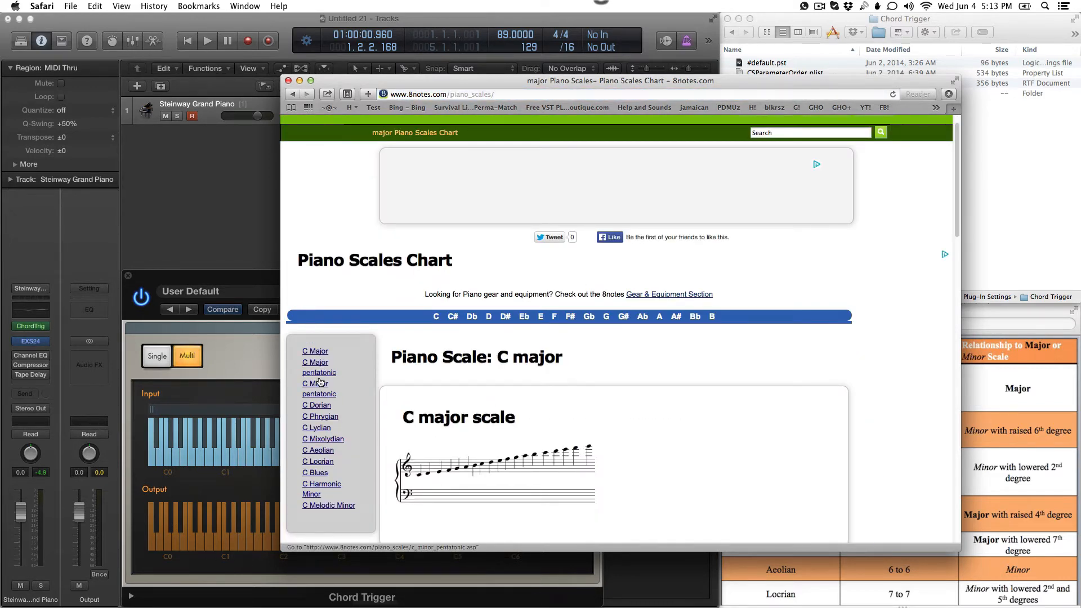
left_click(488, 317)
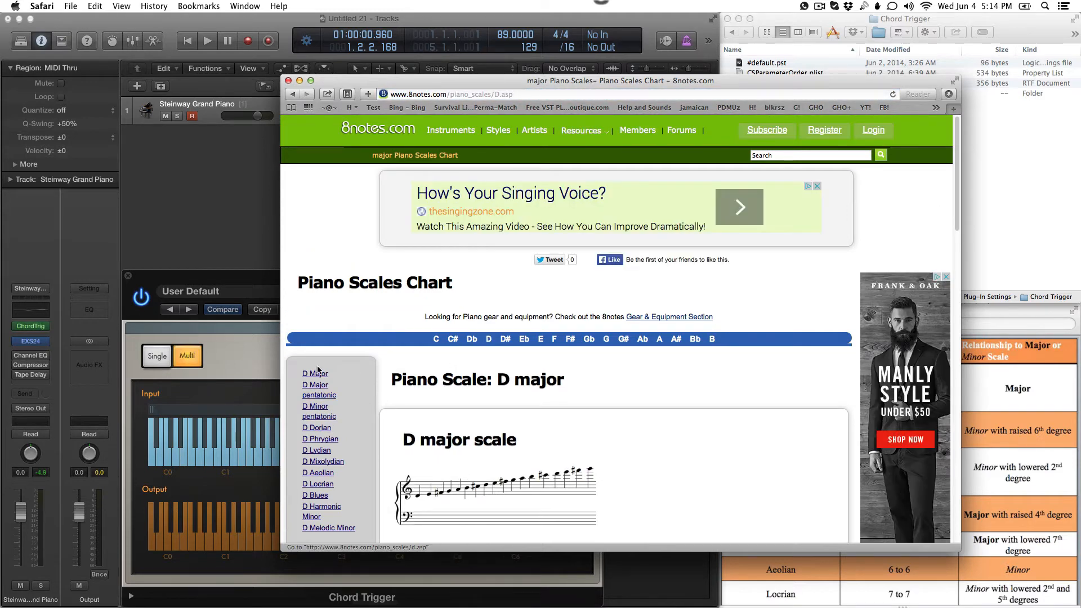
left_click(318, 428)
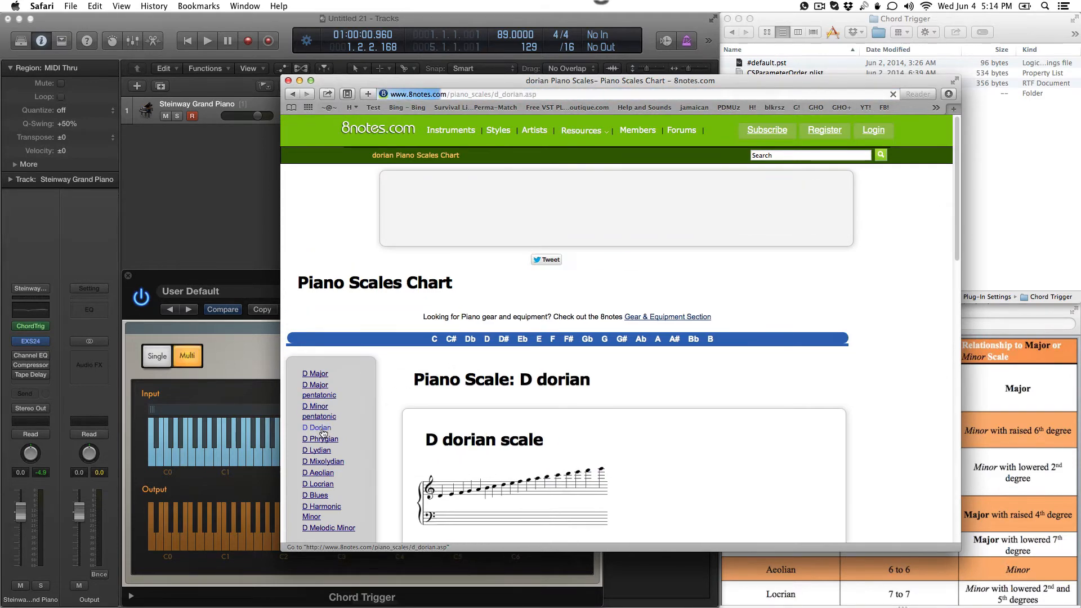
scroll(323, 433, "down", 5)
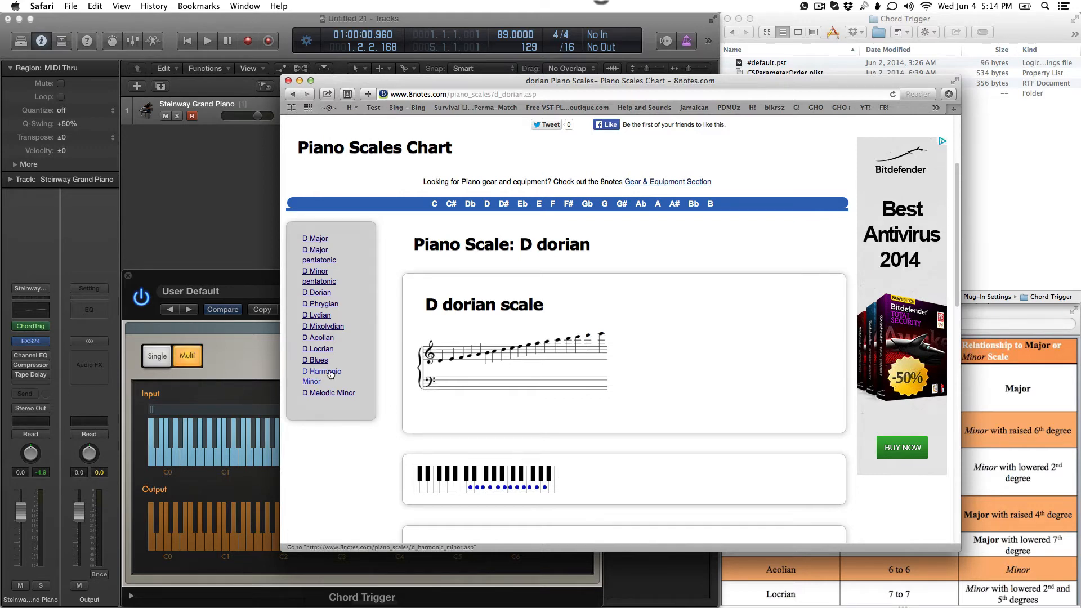
Step: Compare the D Dorian scale page with the Diatonic Modes Chart, and return to the Chord Trigger plug-in
left_click(240, 325)
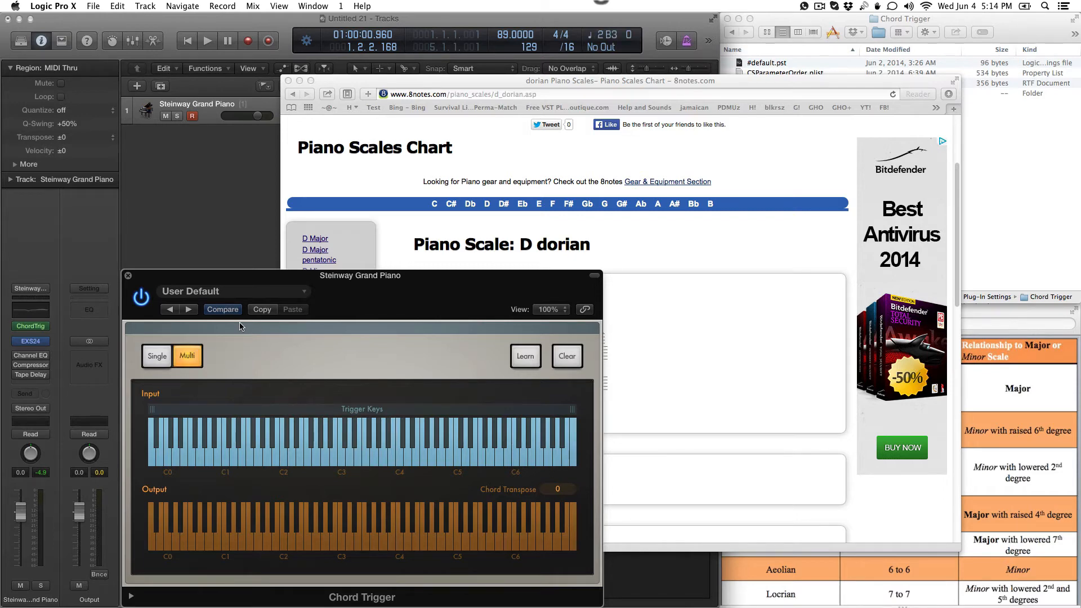
left_click(1002, 410)
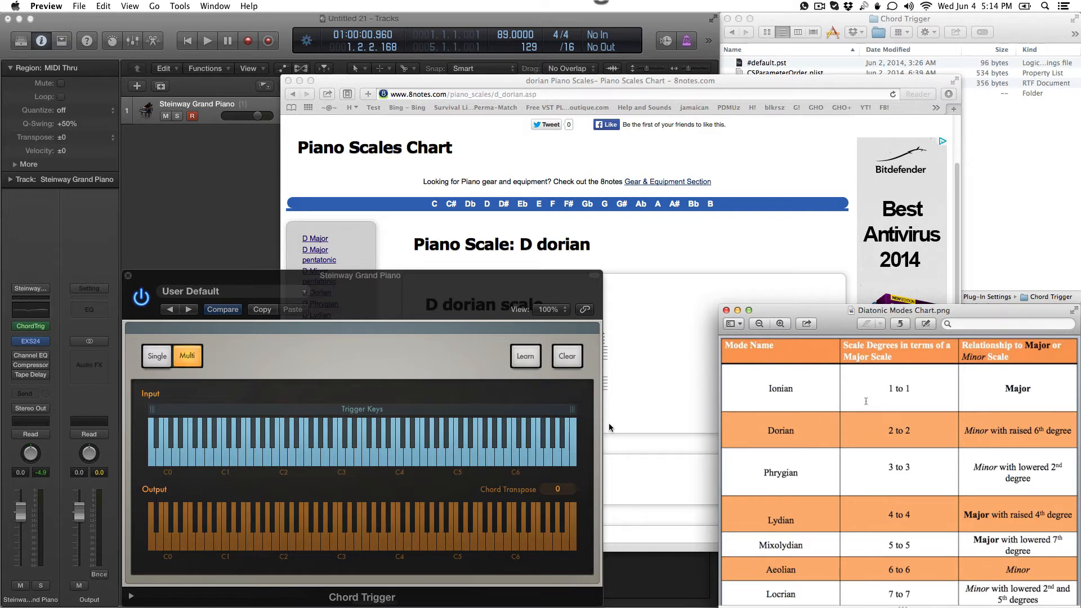
left_click(671, 241)
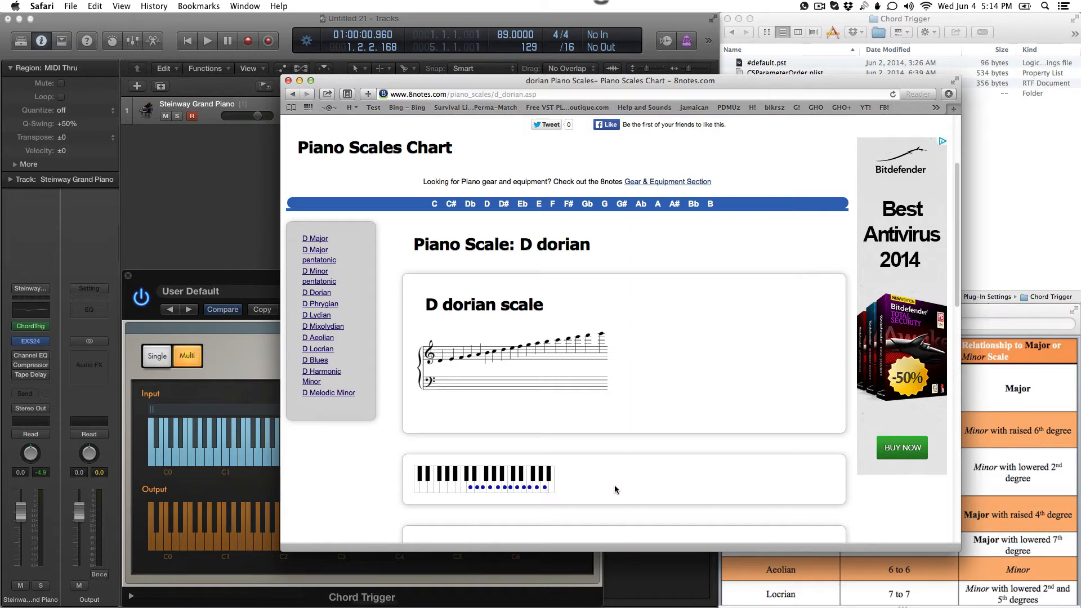
left_click(994, 437)
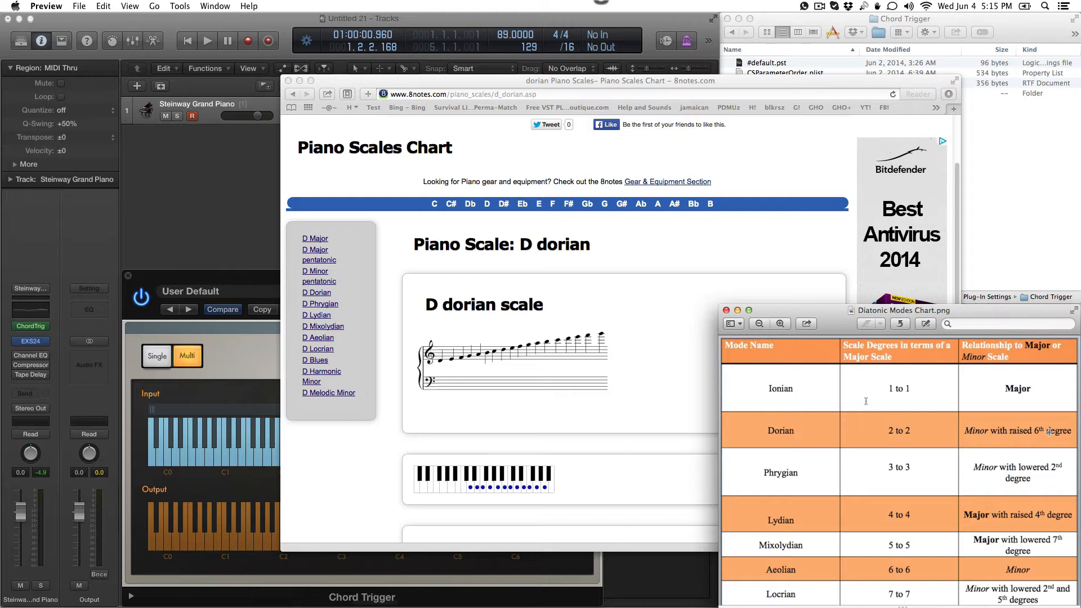
left_click(251, 378)
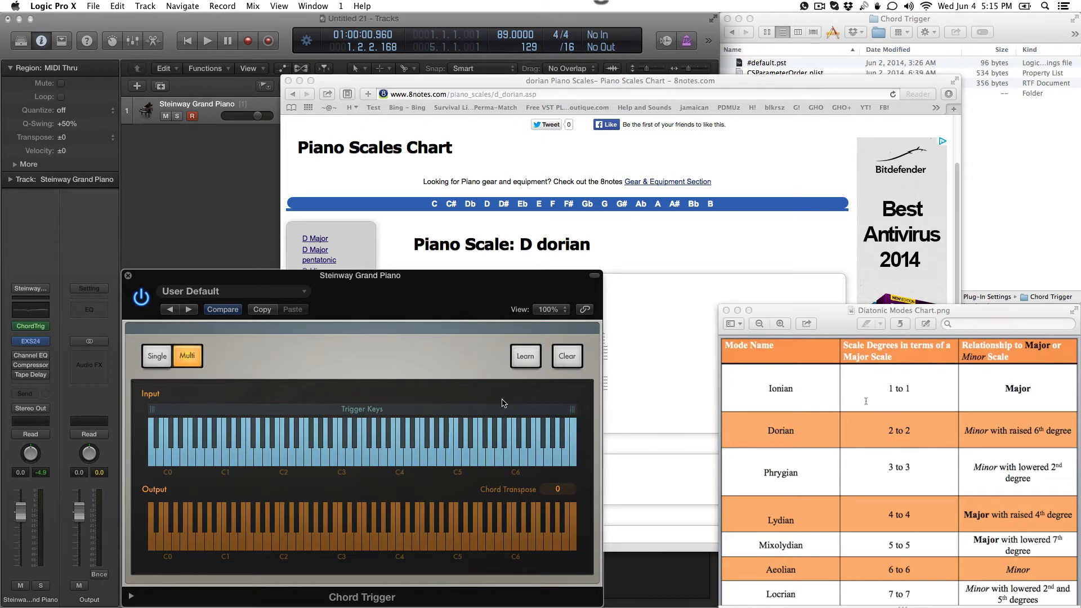
Step: Turn on Learn in Chord Trigger and position the plug-in beside the D Dorian scale so the notation stays readable
left_click(527, 355)
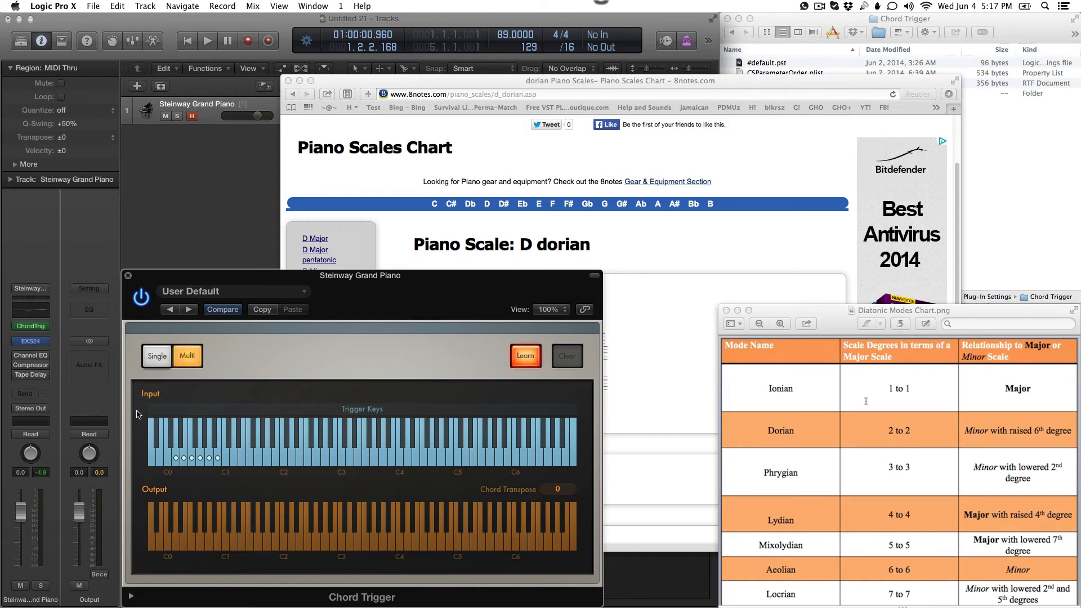
left_click(626, 225)
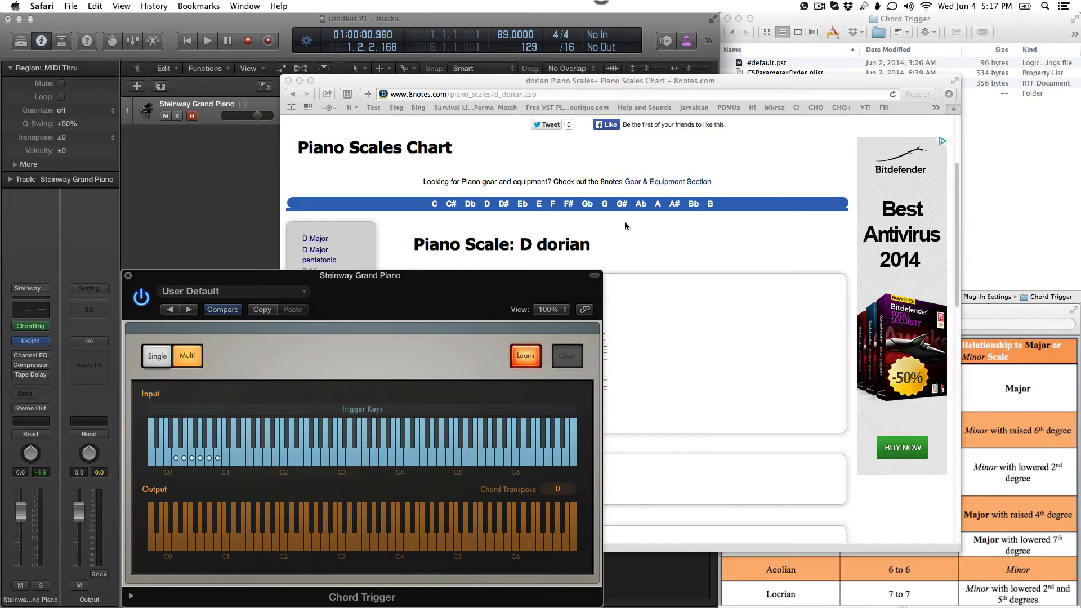
left_click_drag(523, 278, 261, 245)
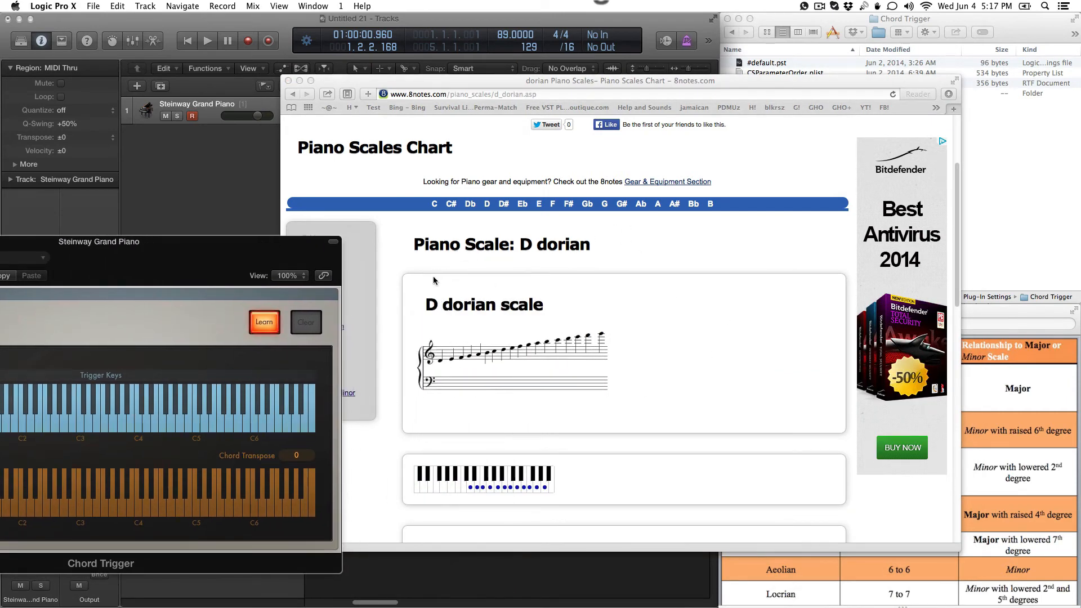
left_click_drag(305, 246, 1078, 138)
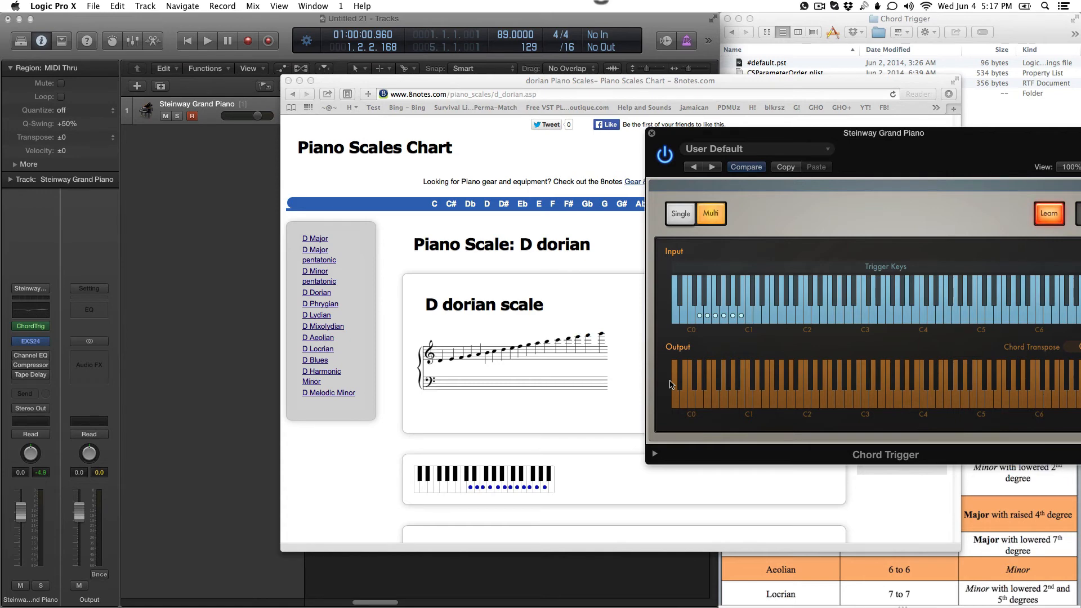
left_click_drag(763, 132, 200, 77)
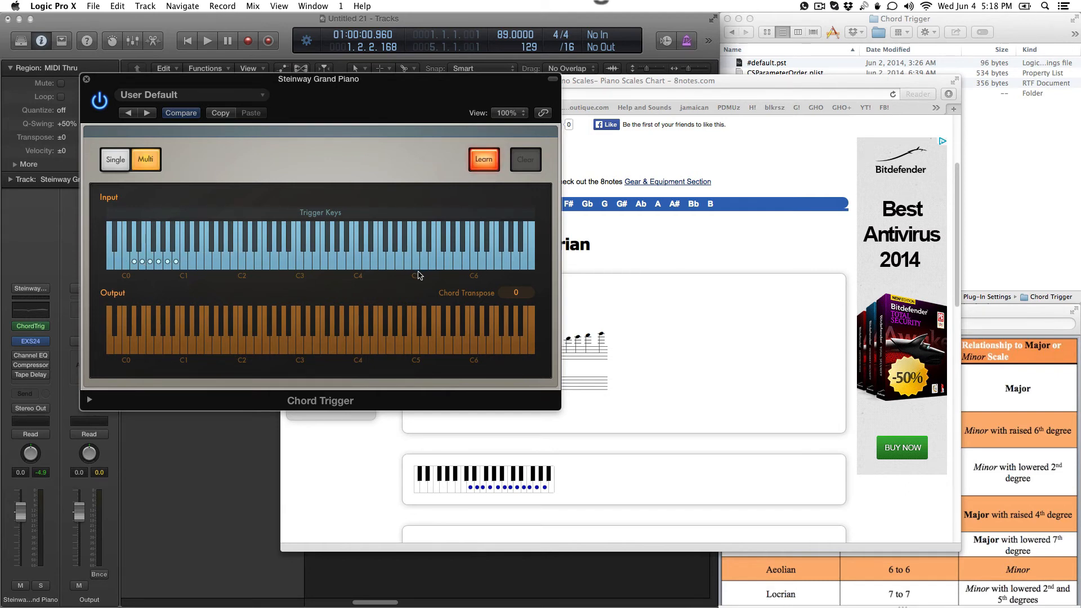
left_click(675, 234)
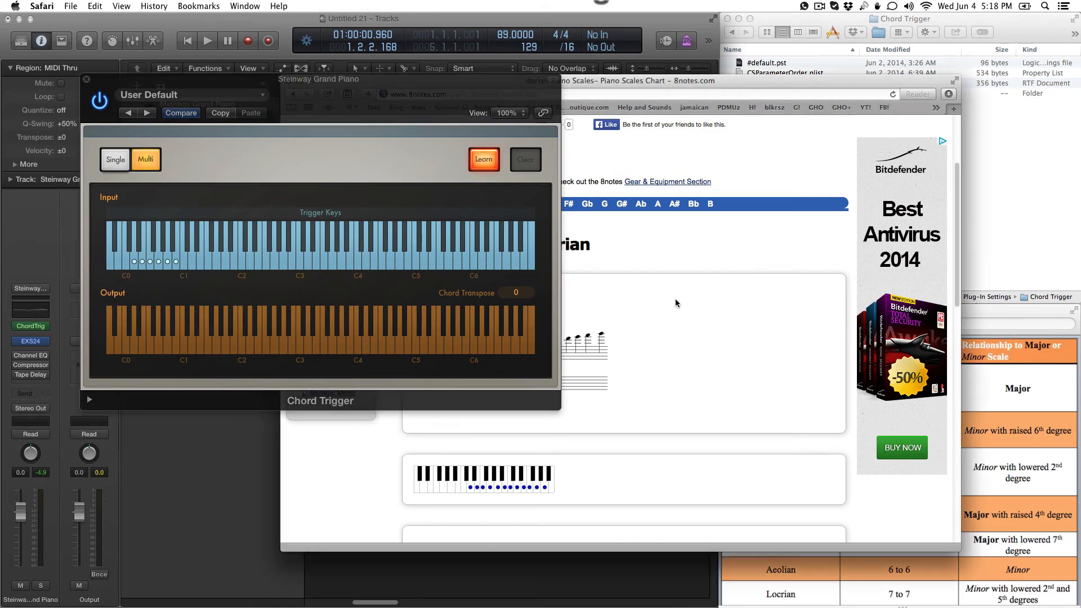
left_click_drag(471, 91, 977, 121)
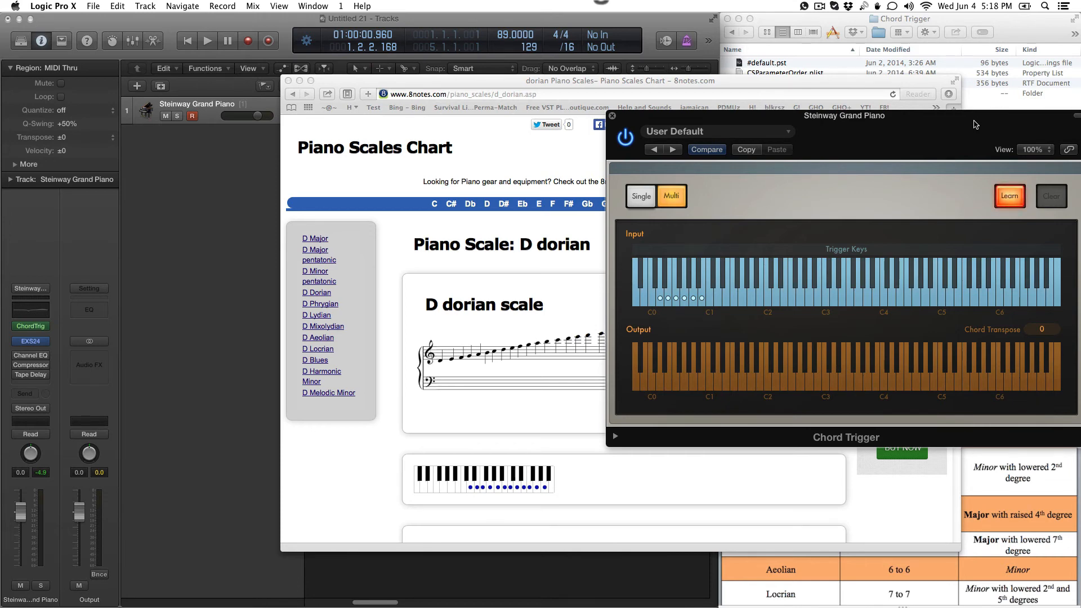
left_click_drag(976, 123, 938, 114)
Step: Set Chord Transpose to 1 in Chord Trigger and turn Learn off
mouse_move(1019, 322)
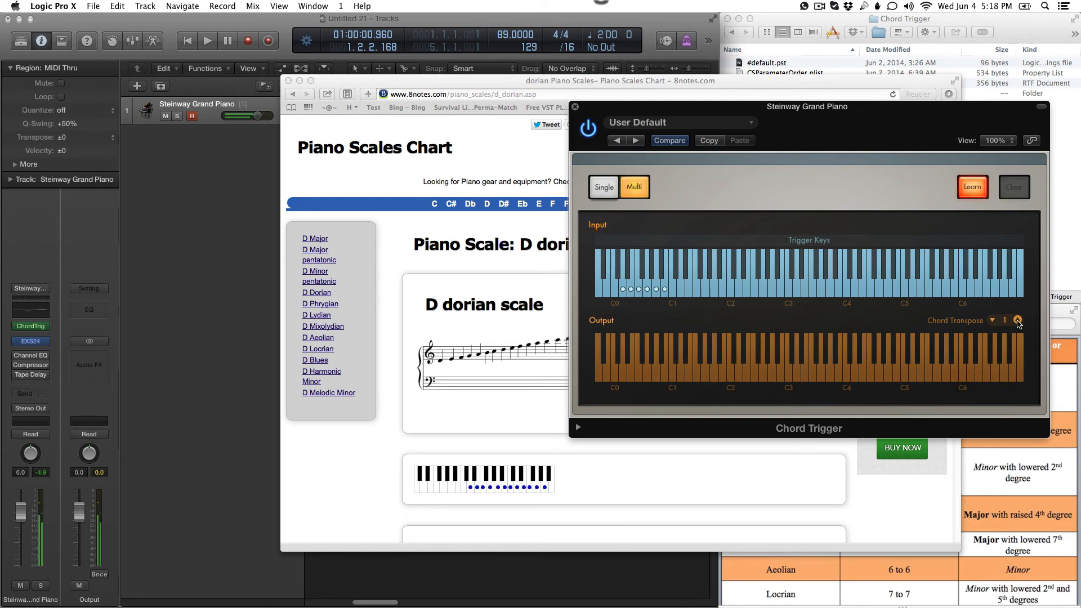
left_click(976, 188)
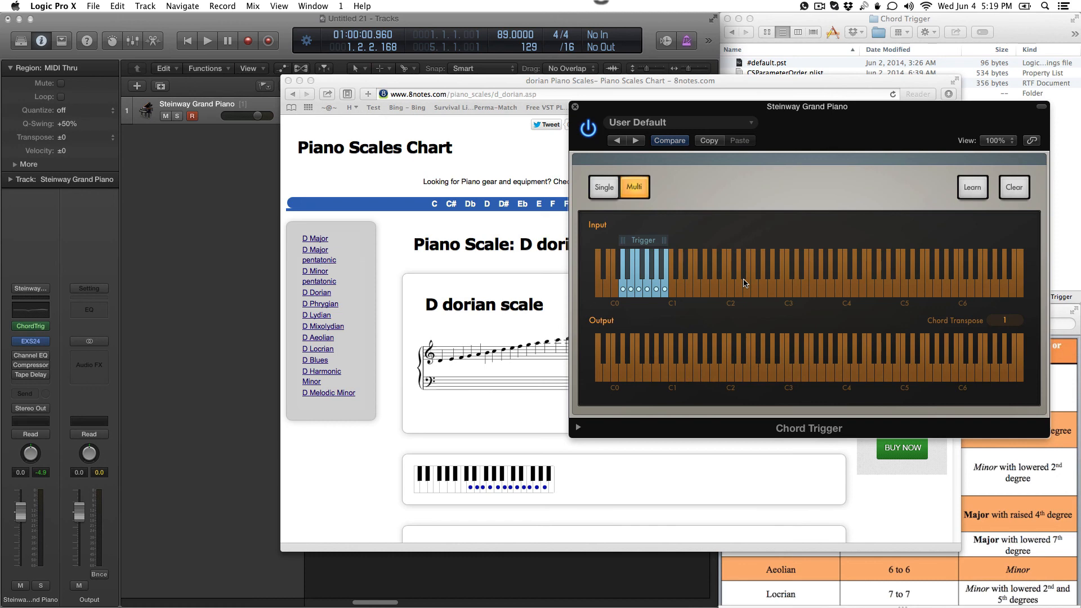
Step: Move the Chord Trigger plug-in off the Finder window and bring its Chord Trigger settings folder to the front
left_click(793, 22)
left_click_drag(803, 110, 237, 282)
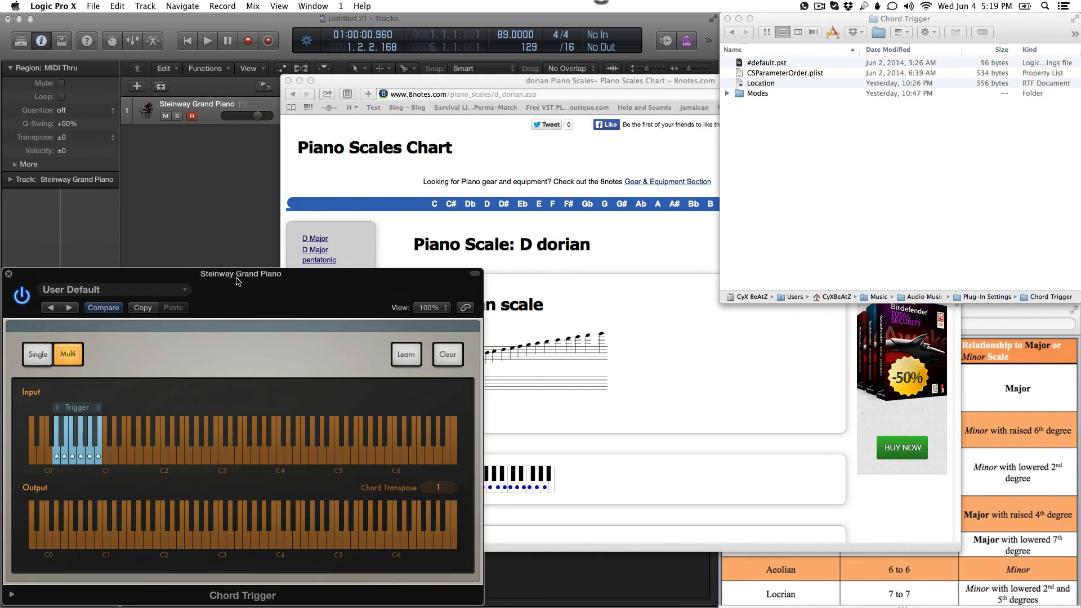
left_click(898, 20)
left_click(899, 19, "super")
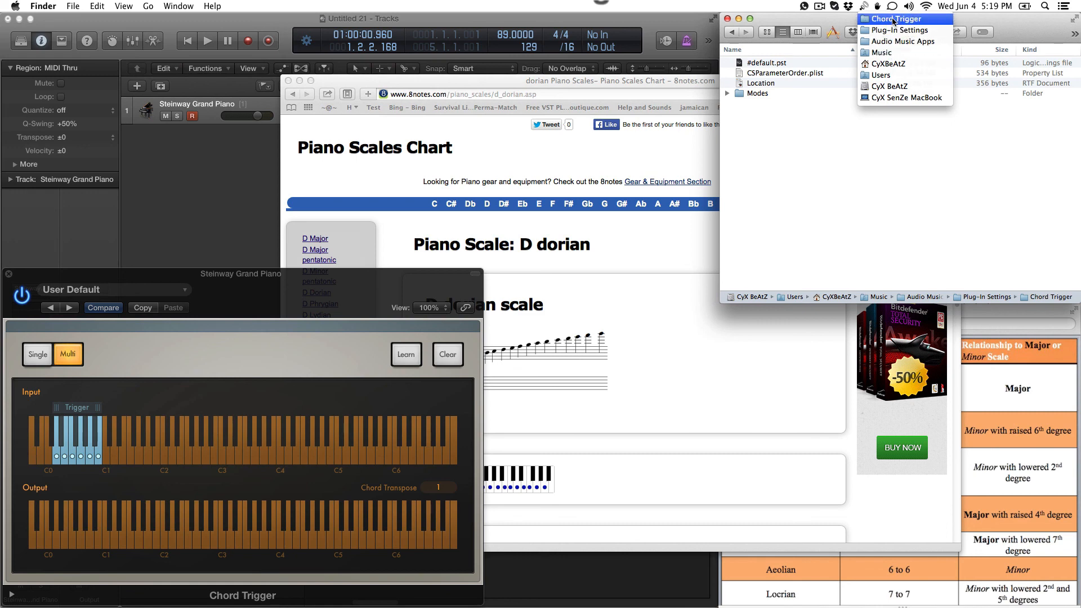
left_click(910, 171)
Step: Expand the Modes folder and examine the mode presets for the key of A under By Letter
left_click(726, 93)
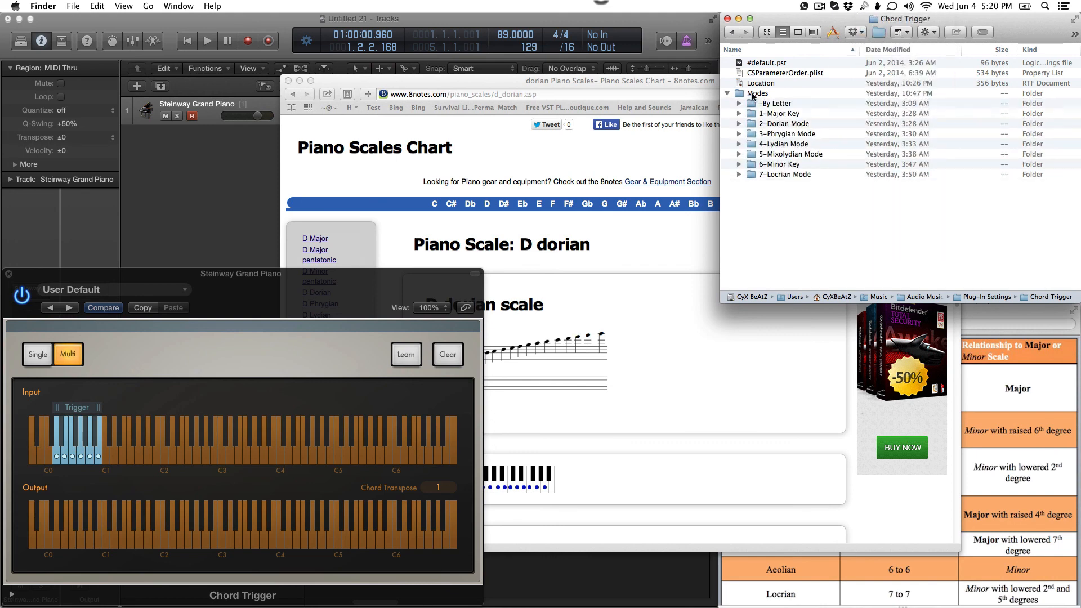
left_click(738, 104)
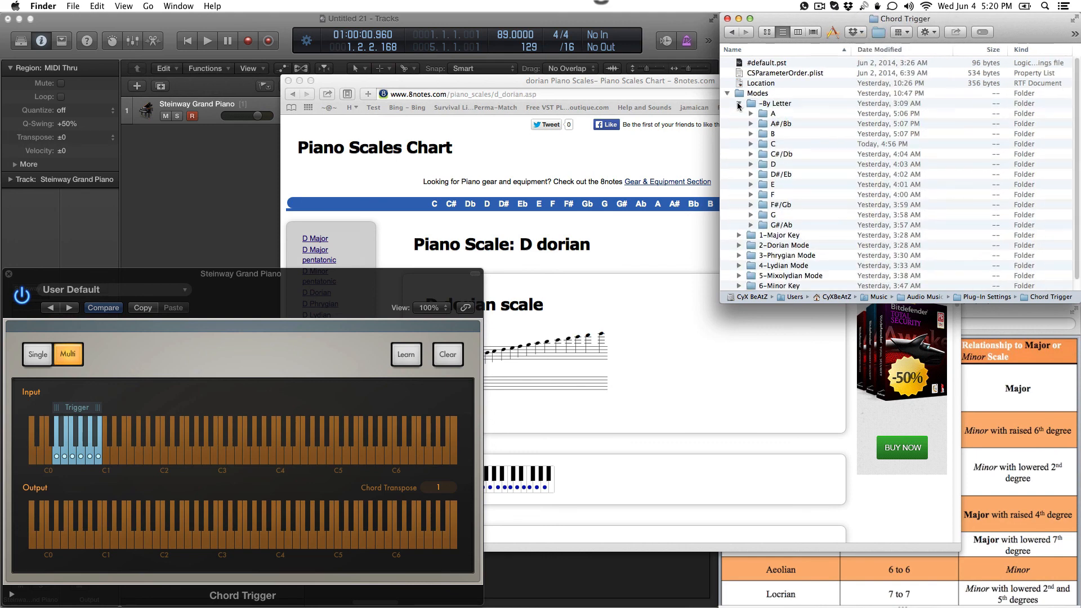
left_click(749, 114)
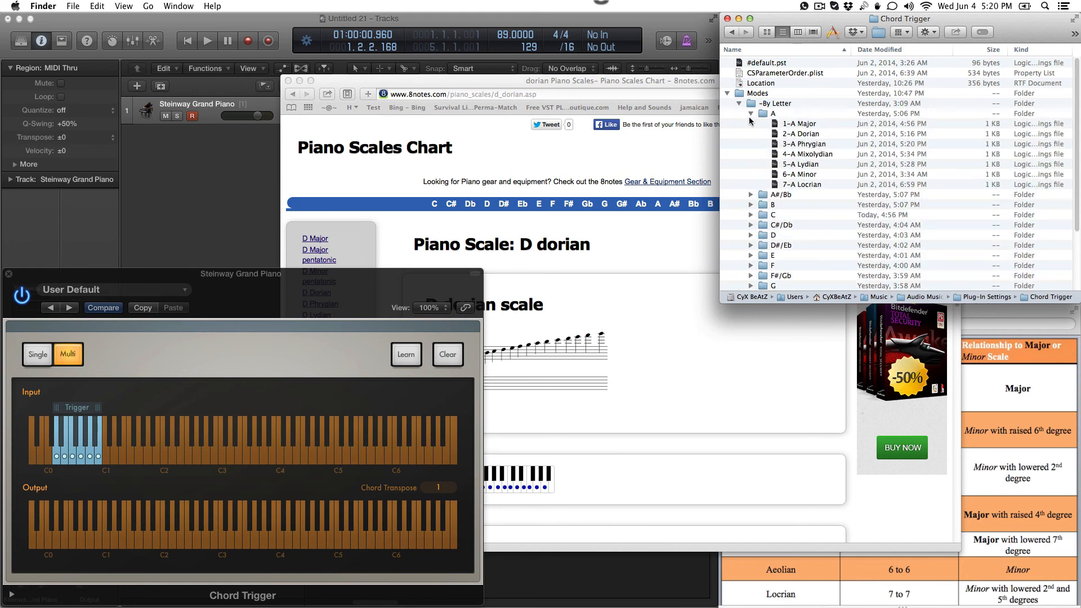
left_click(751, 114)
left_click(740, 103)
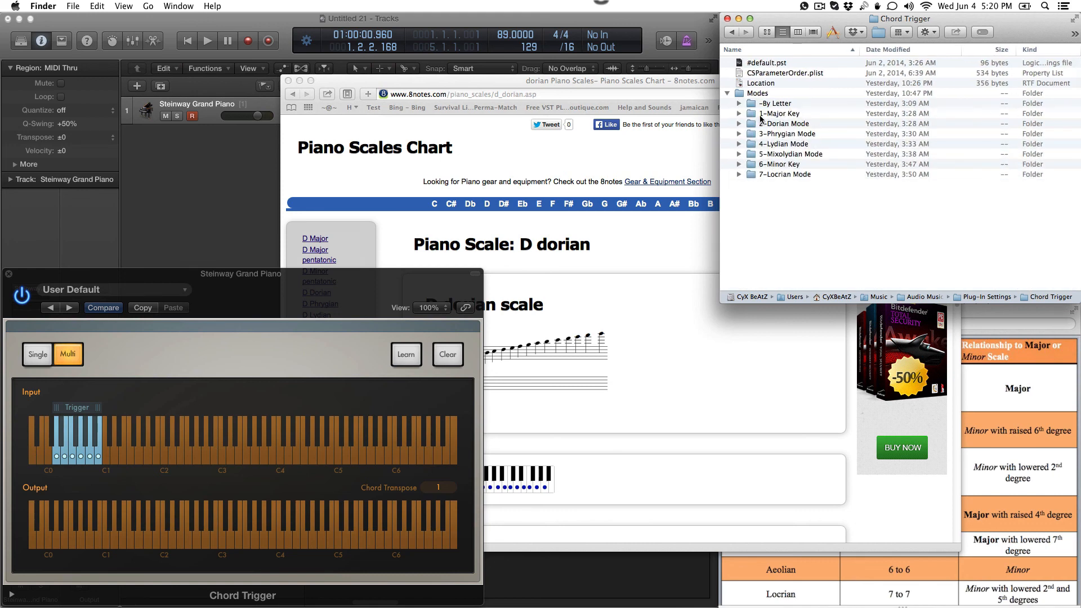
Step: Examine the 1-Major Key presets alongside the By Letter presets for A, and collapse the Modes folder
left_click(739, 114)
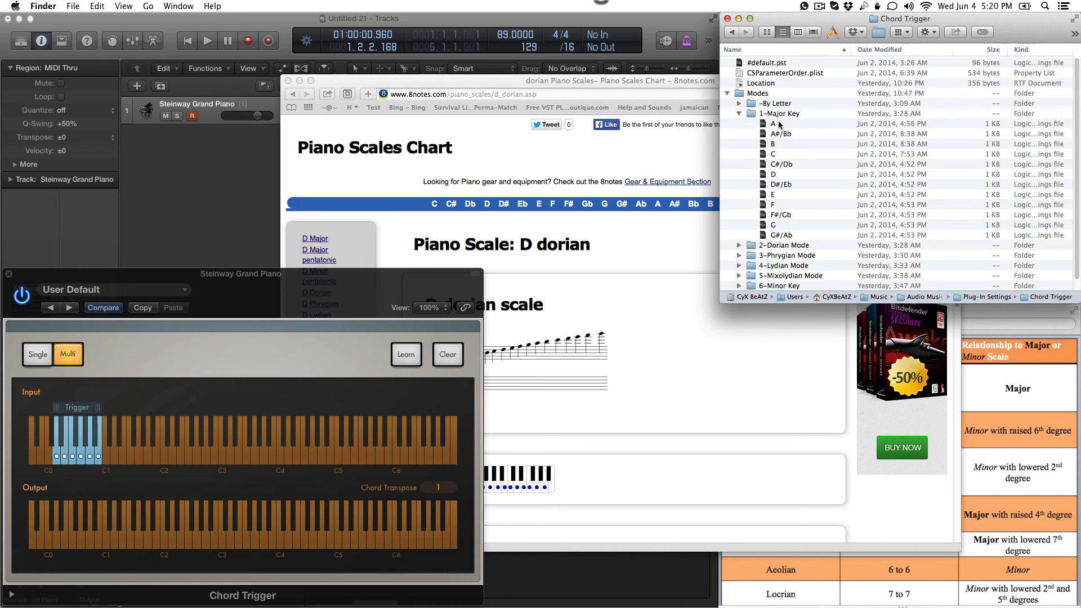
scroll(776, 172, "down", 1)
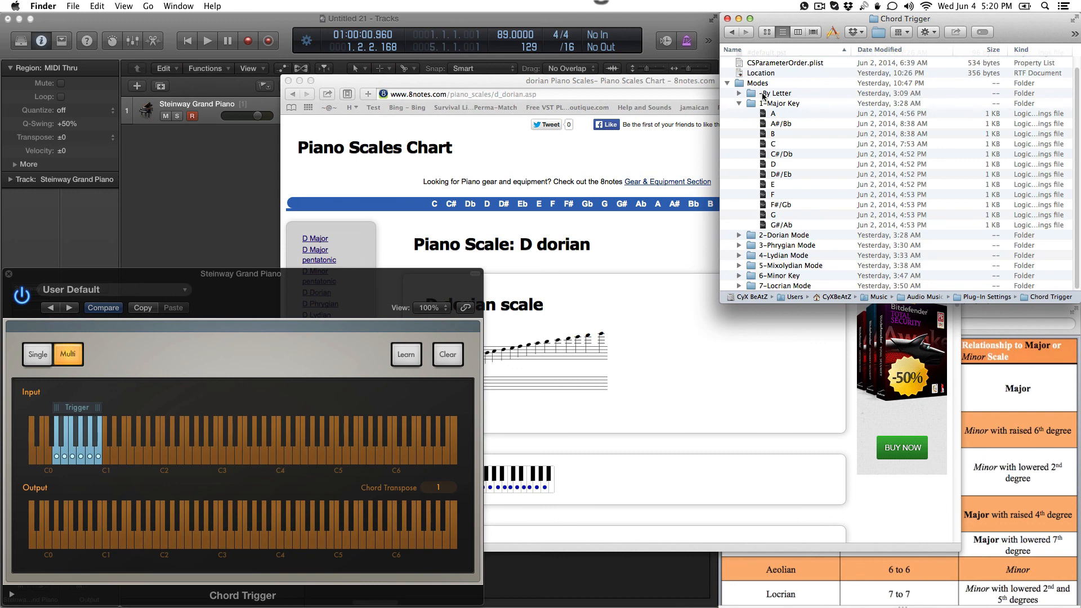
left_click(739, 93)
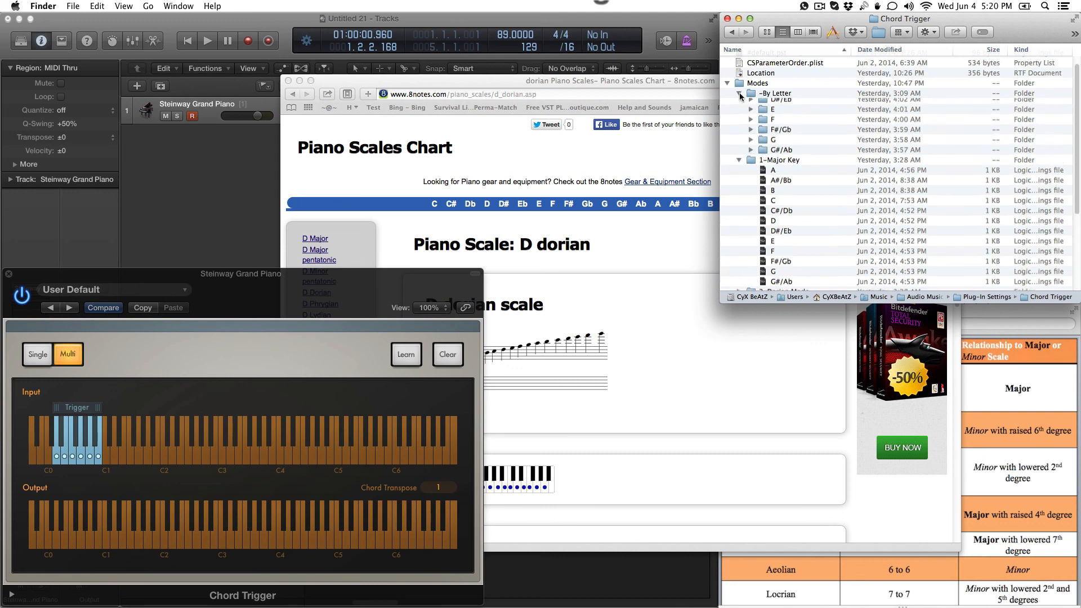
left_click(750, 104)
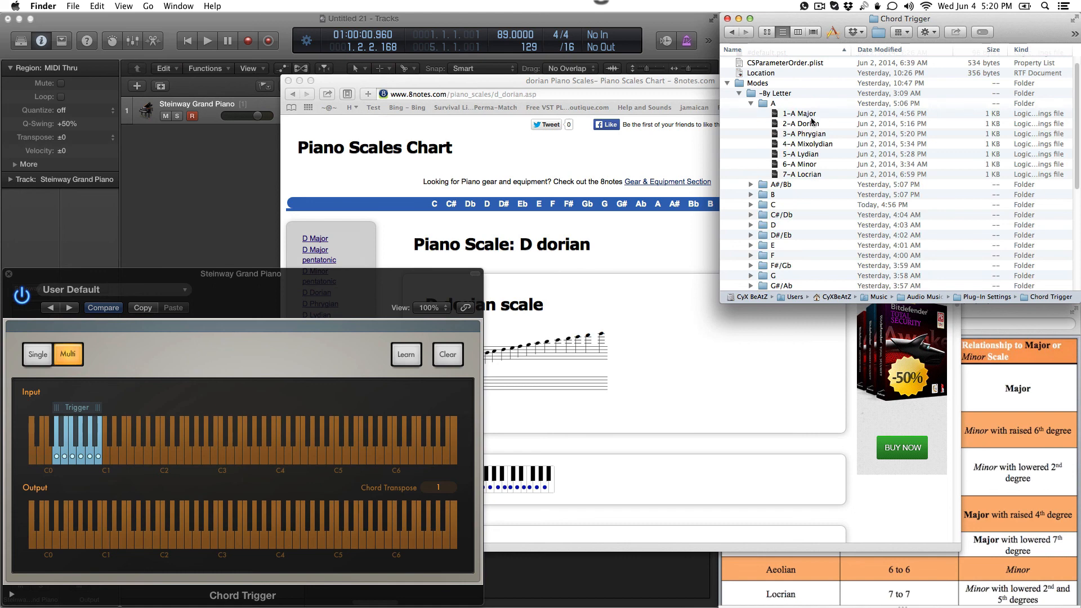
left_click(740, 93)
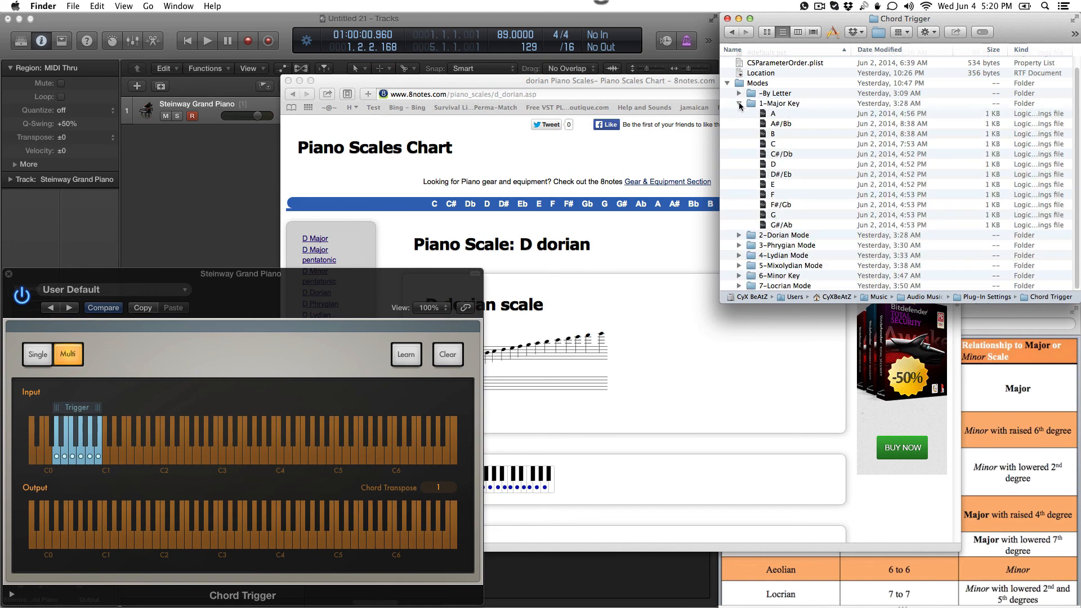
left_click(738, 104)
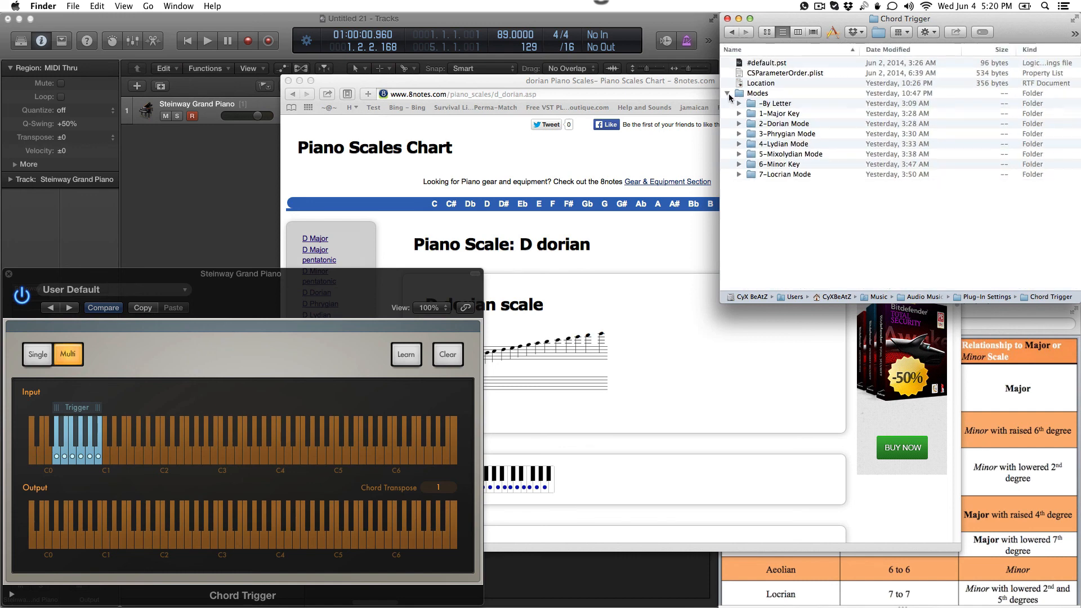
left_click(729, 93)
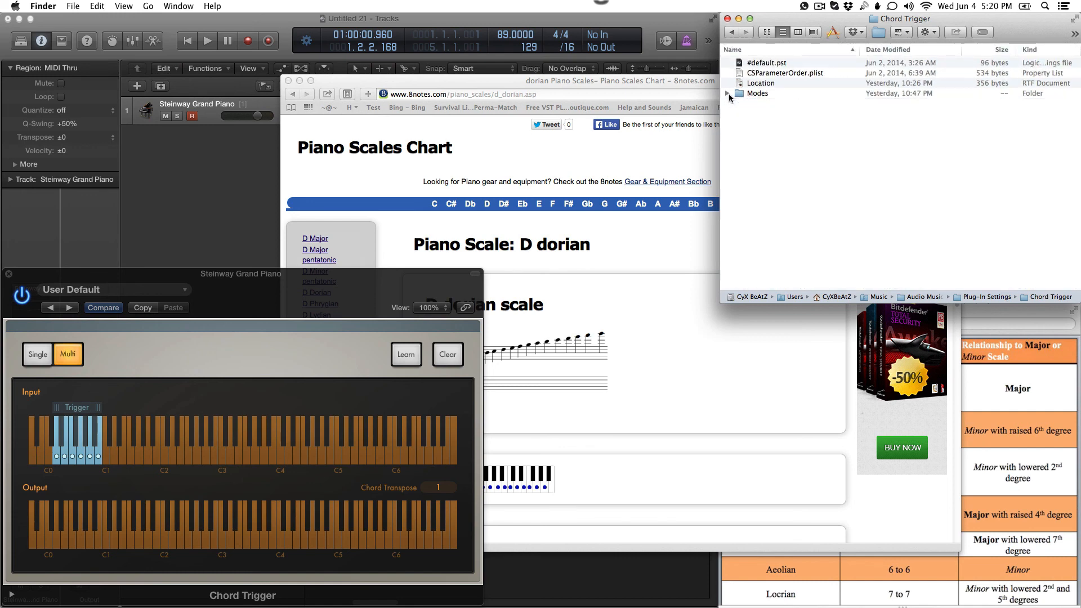